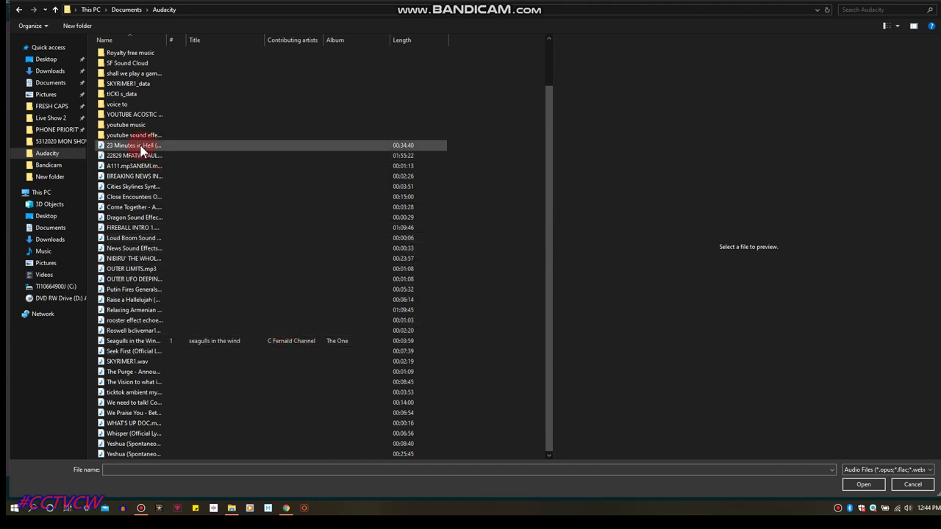
Preview the 'Whisper (Official Lyric Video)' mp3 and load it as the 06:56.21 soundtrack.
click(133, 188)
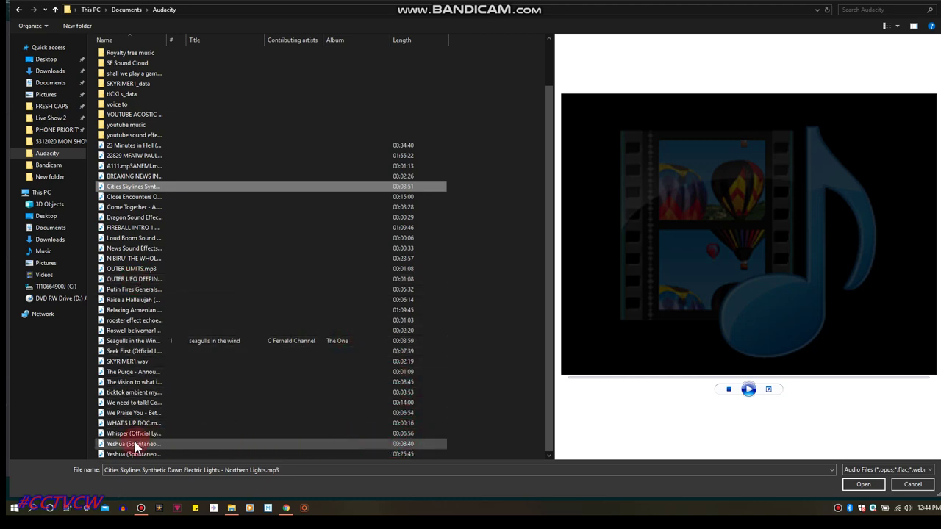
click(133, 436)
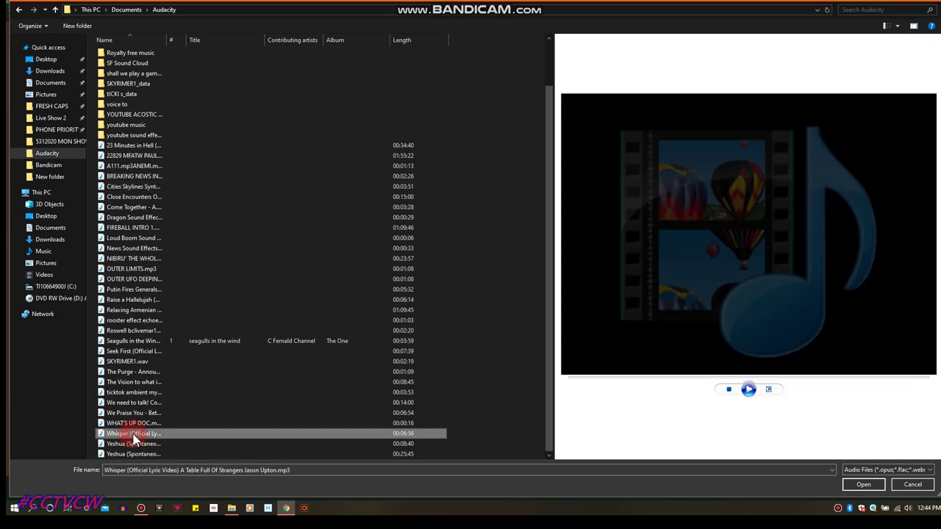
click(748, 390)
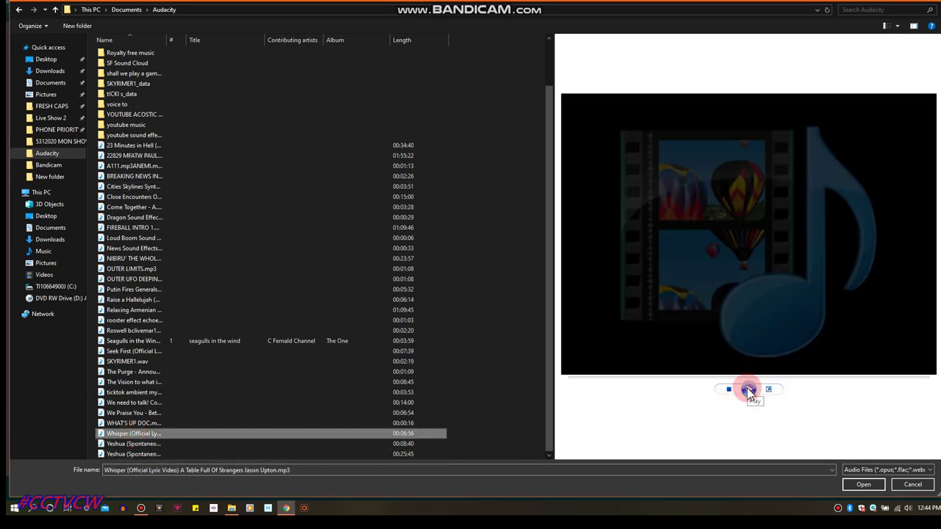
click(863, 484)
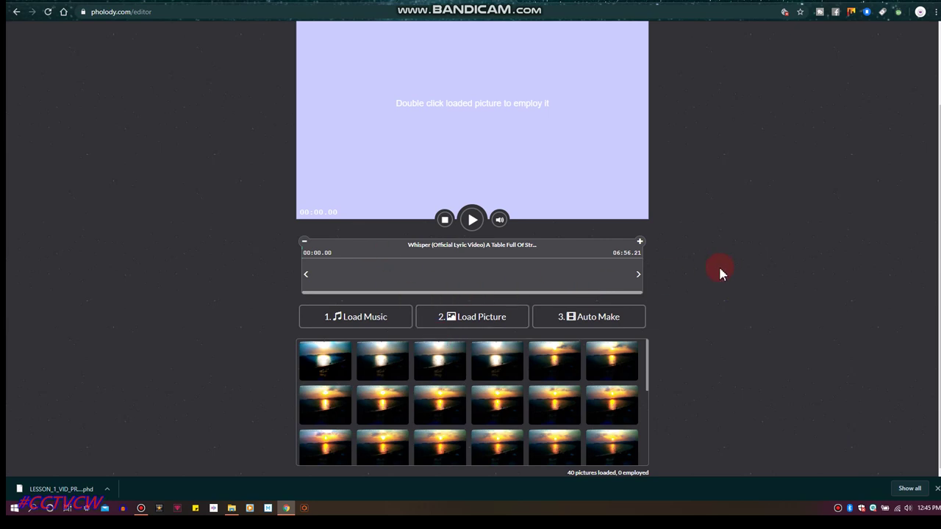
scroll(718, 265, up, 2)
scroll(718, 265, down, 2)
scroll(522, 374, down, 3)
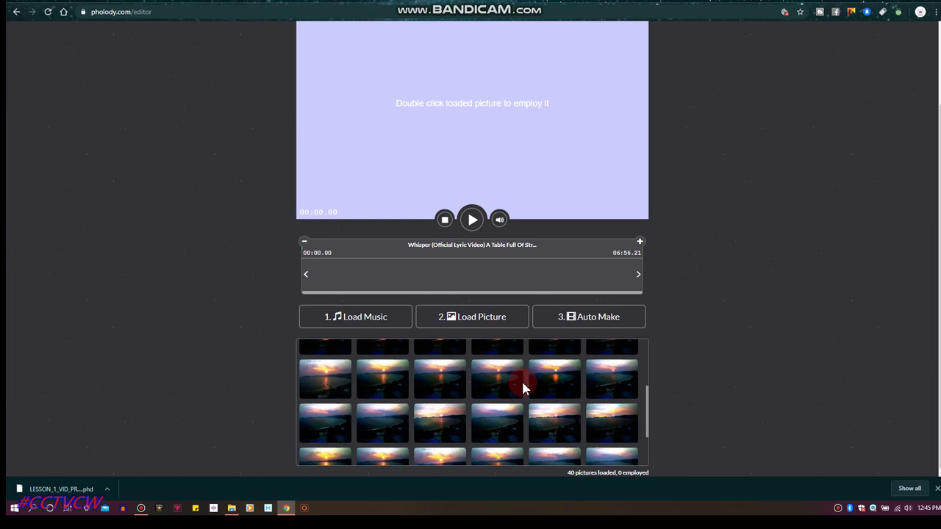
scroll(523, 383, down, 2)
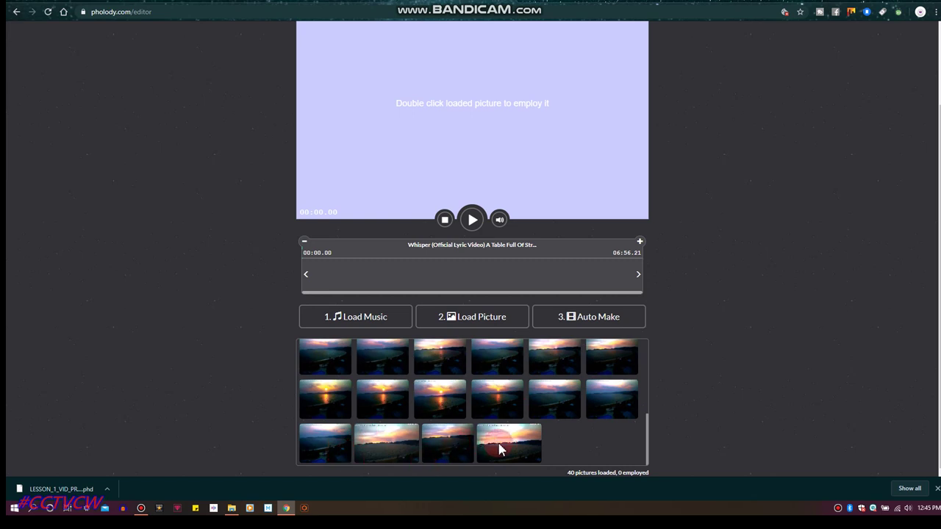
scroll(538, 385, up, 2)
scroll(538, 384, up, 1)
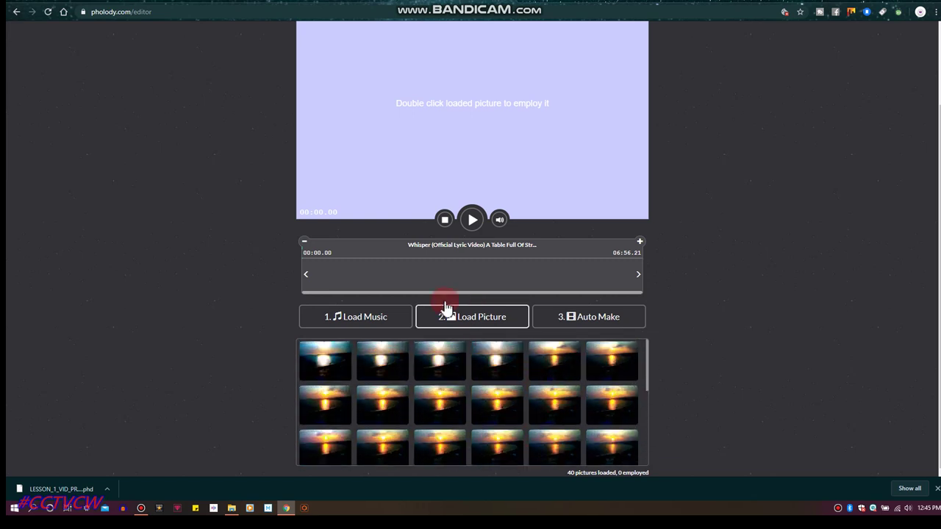
Place the first sunset pictures one after another along the Whisper timeline.
drag(324, 370, 312, 281)
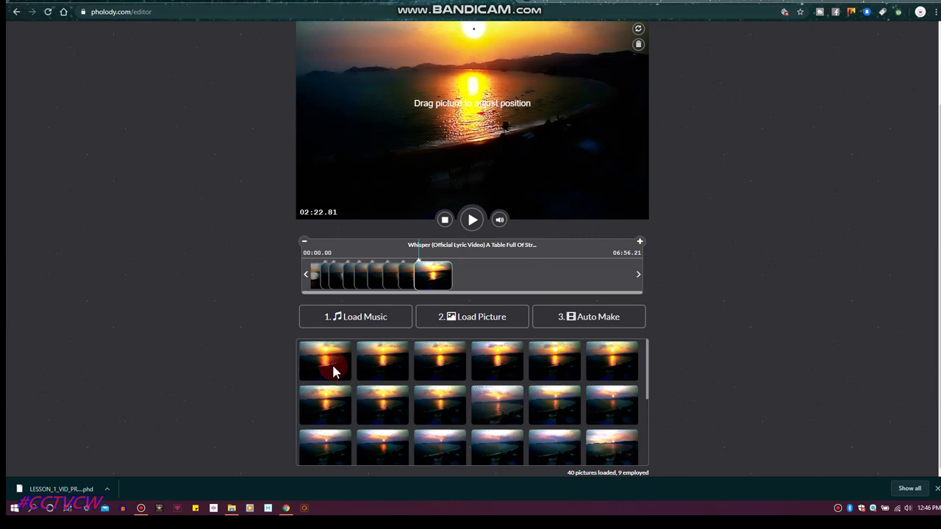
drag(332, 363, 460, 278)
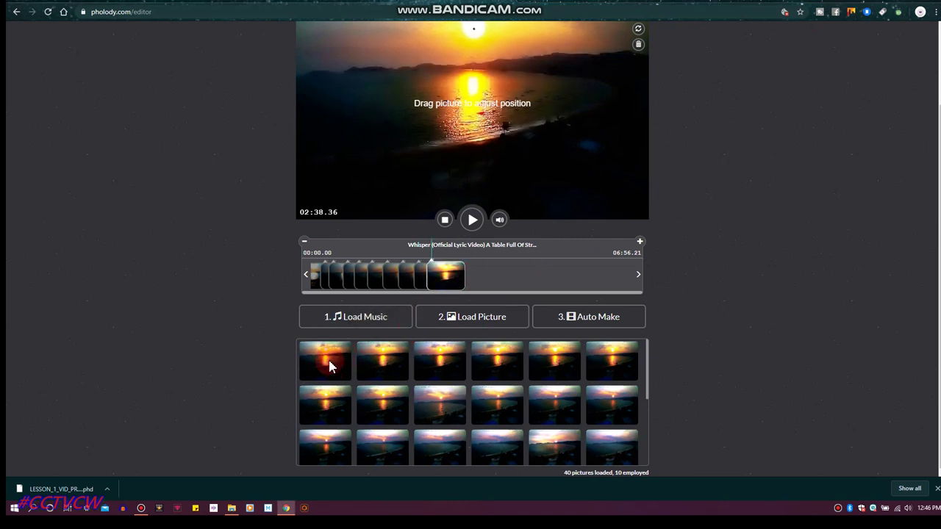
drag(330, 366, 475, 273)
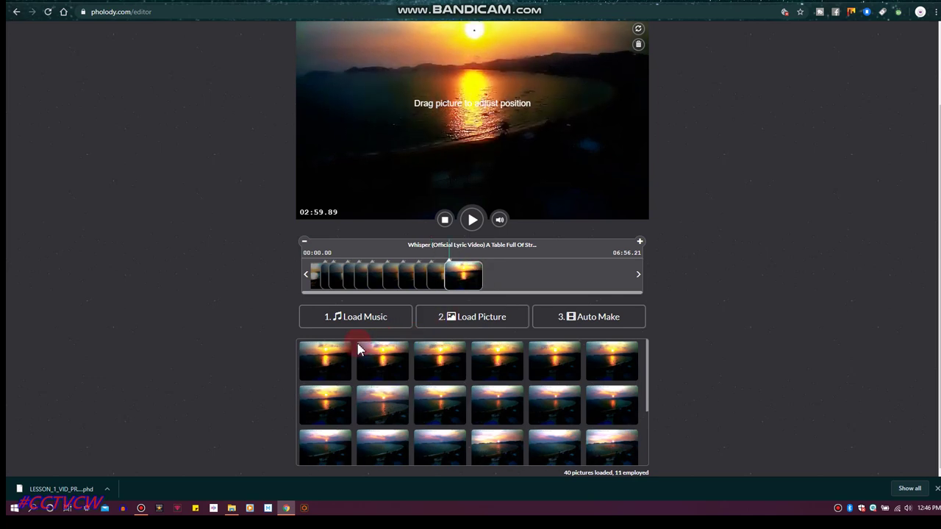
scroll(391, 377, down, 2)
scroll(391, 376, up, 2)
drag(316, 367, 474, 272)
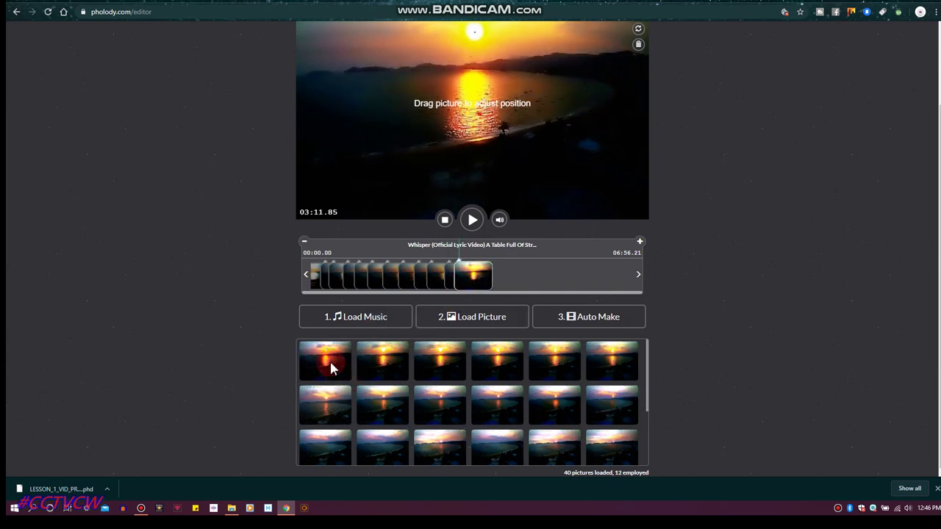
drag(330, 361, 493, 270)
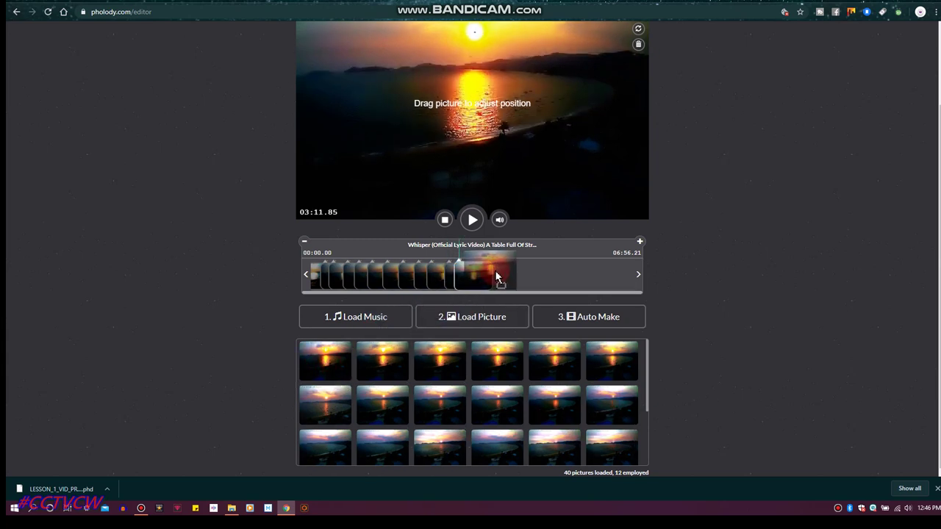
drag(309, 373, 497, 281)
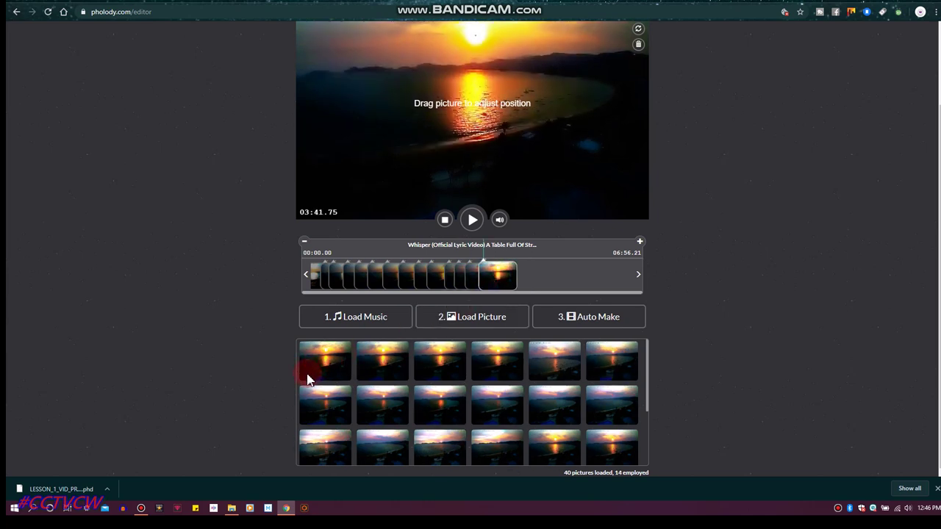
drag(307, 376, 509, 272)
drag(339, 370, 544, 282)
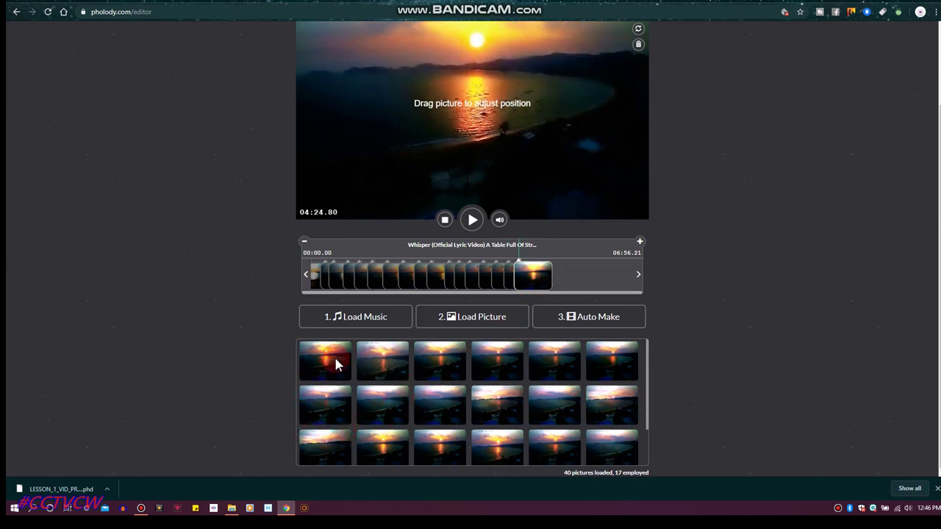
Add more pictures up to 19 clips (about 04:53.51) and nudge the last slightly later.
drag(336, 365, 564, 276)
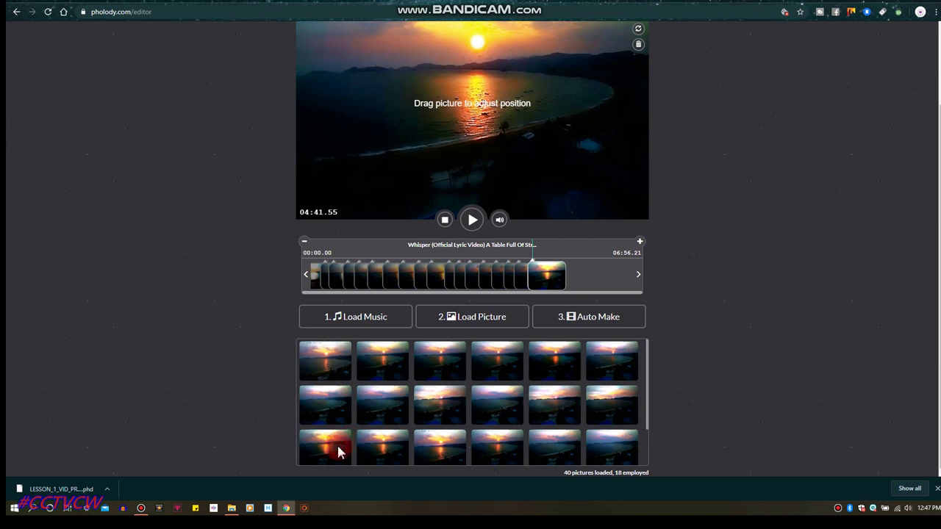
drag(338, 450, 578, 272)
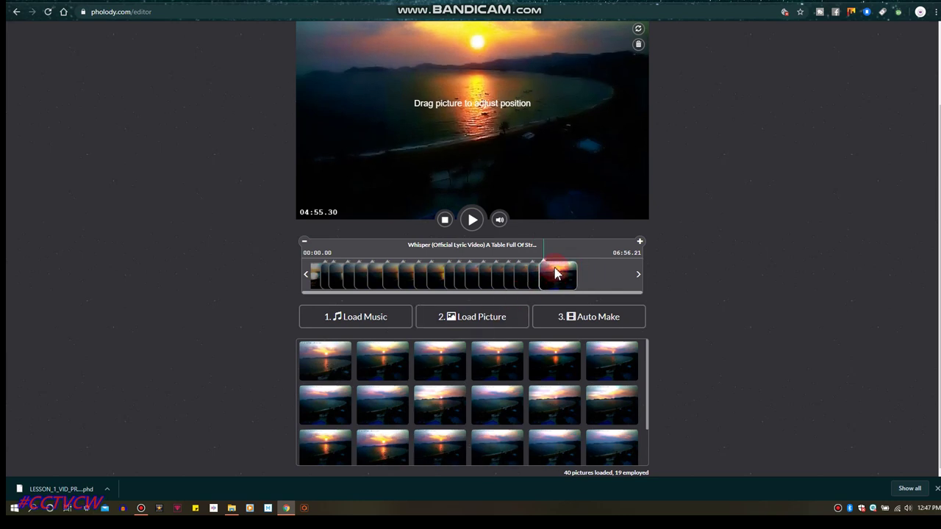
mouse_move(557, 269)
mouse_down()
mouse_move(586, 273)
mouse_move(554, 274)
mouse_up()
scroll(478, 397, down, 2)
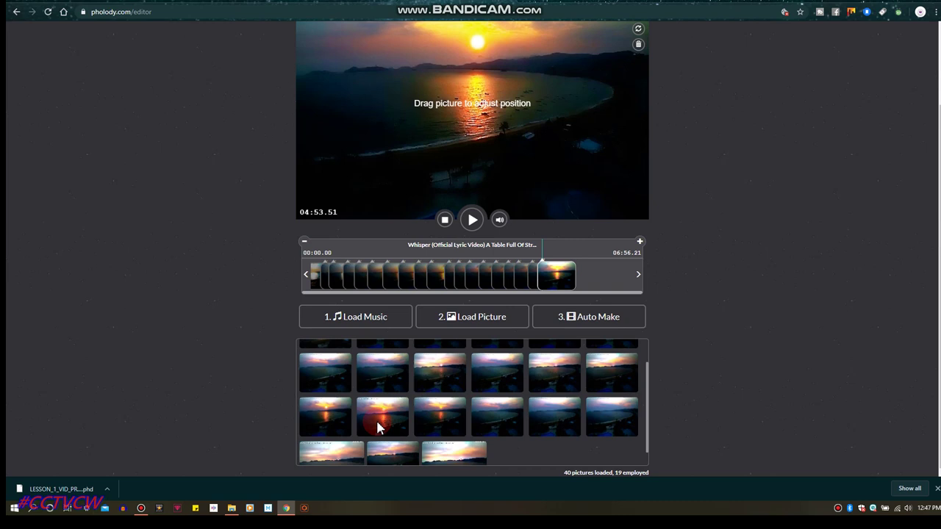
scroll(384, 429, down, 1)
scroll(384, 430, up, 5)
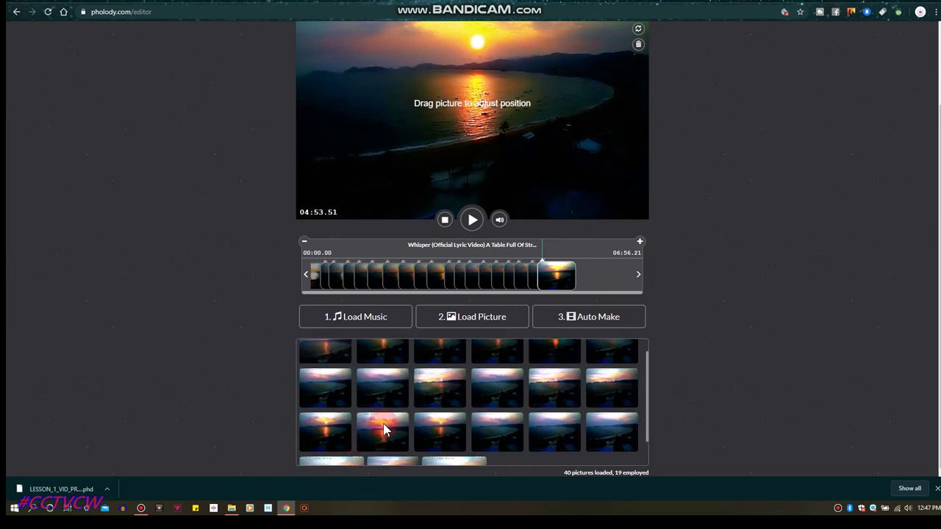
scroll(383, 430, up, 1)
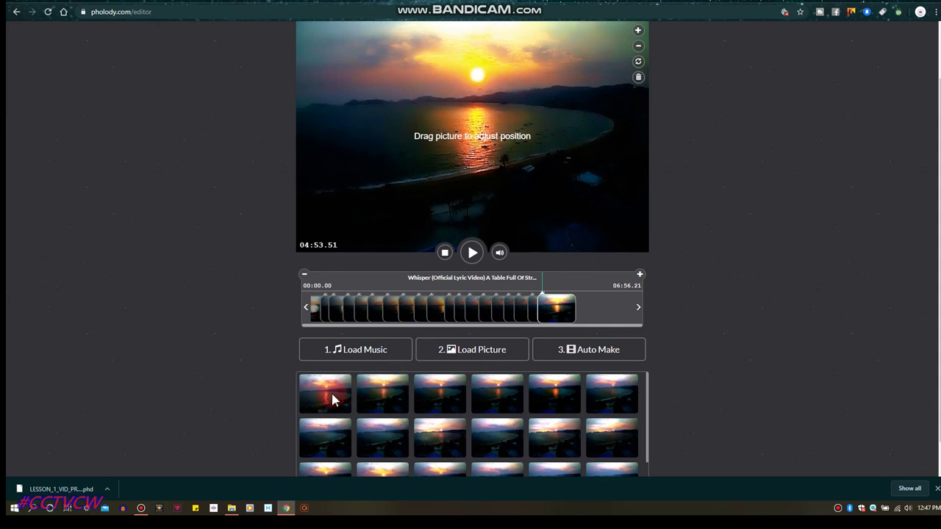
Append five more sunset pictures and adjust the last clip's position.
drag(331, 401, 581, 309)
drag(332, 389, 592, 300)
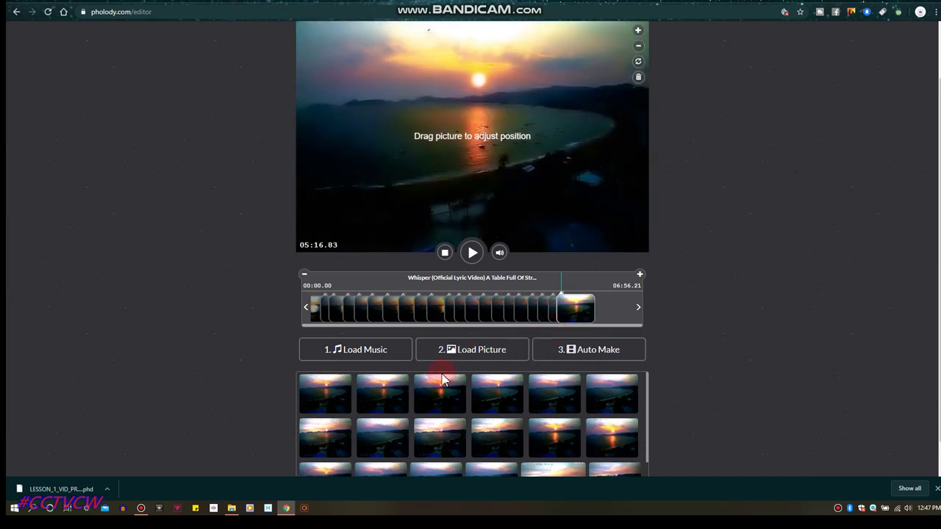
drag(334, 389, 594, 301)
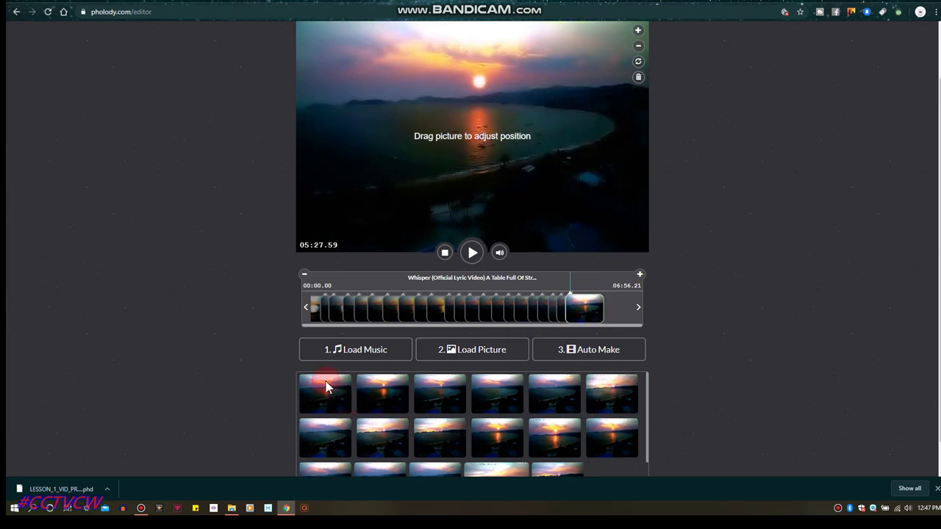
drag(328, 387, 602, 295)
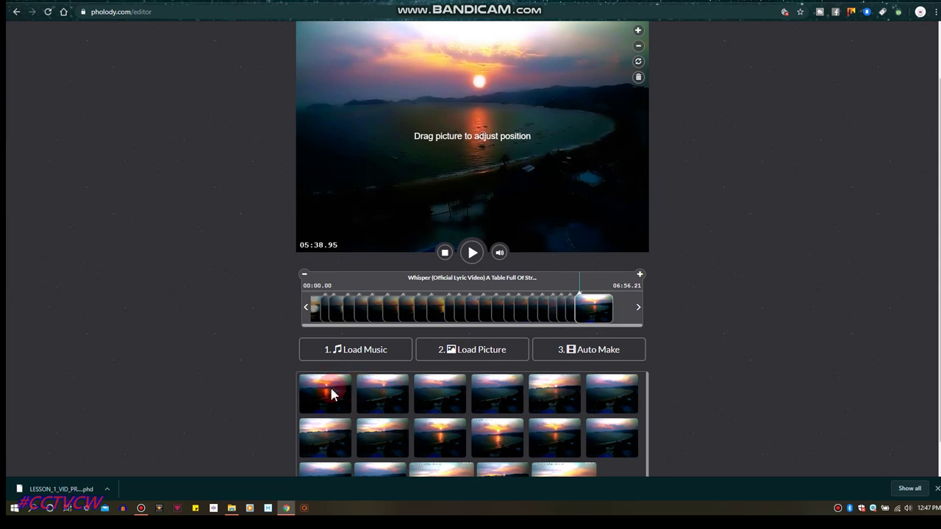
drag(330, 391, 617, 302)
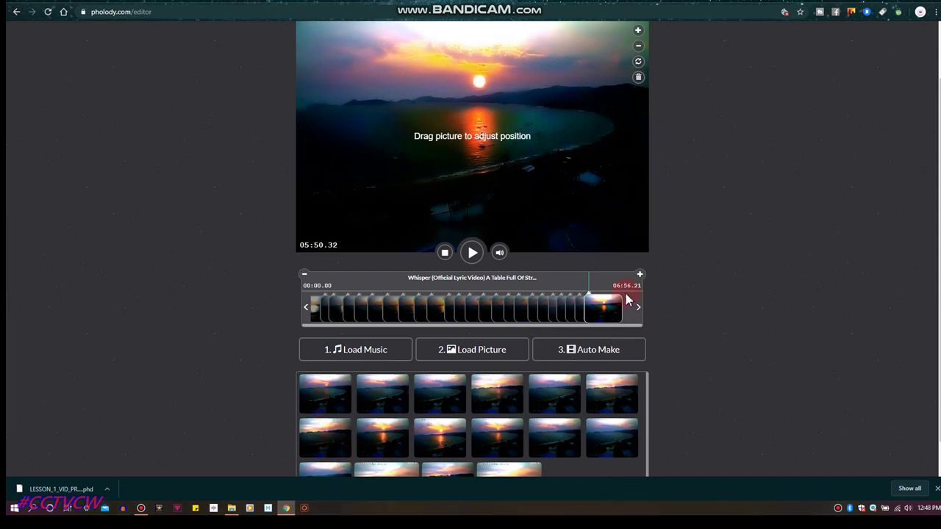
mouse_move(605, 304)
mouse_down()
mouse_move(639, 309)
mouse_move(584, 313)
mouse_move(611, 312)
mouse_up()
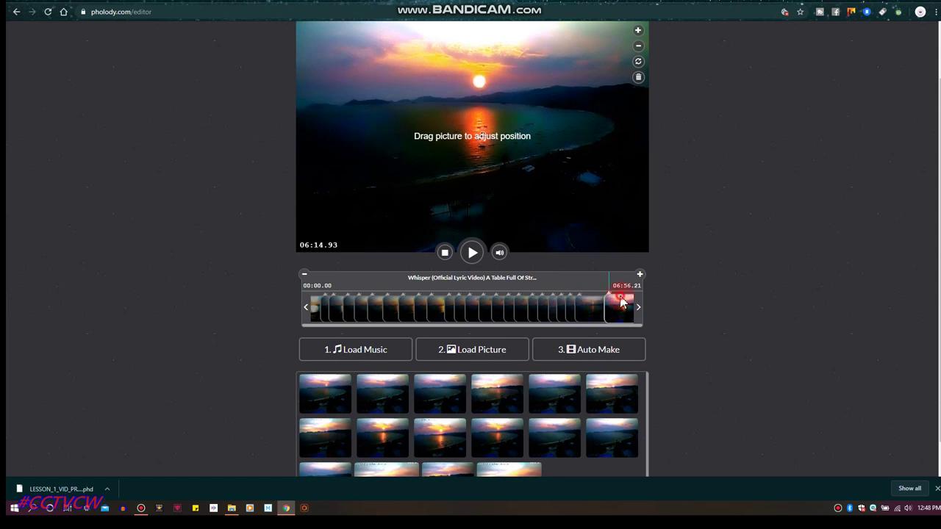
mouse_move(621, 302)
mouse_down()
mouse_move(599, 301)
mouse_move(380, 435)
mouse_move(434, 416)
mouse_move(614, 302)
mouse_move(610, 308)
mouse_up()
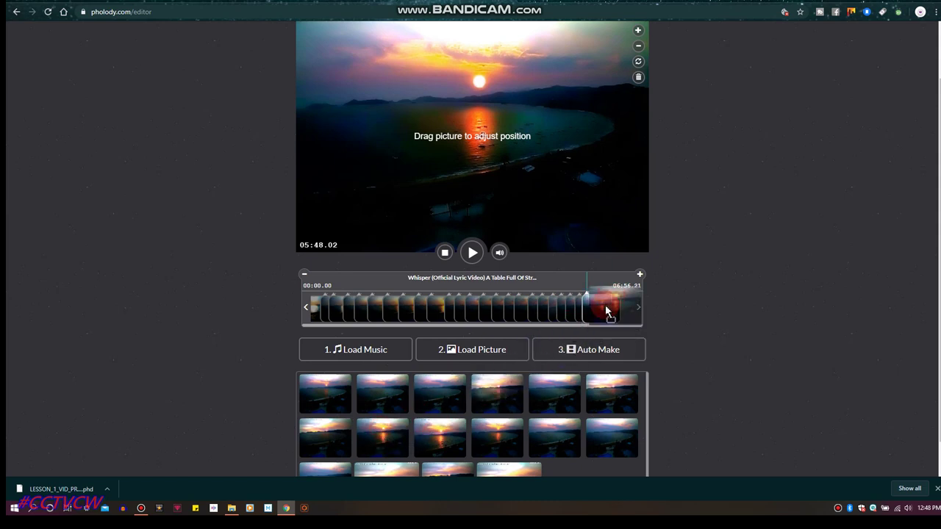
Add the final sunset pictures so the latest starts around 06:08.85, near the 06:56 end.
drag(480, 439, 609, 308)
drag(382, 438, 615, 300)
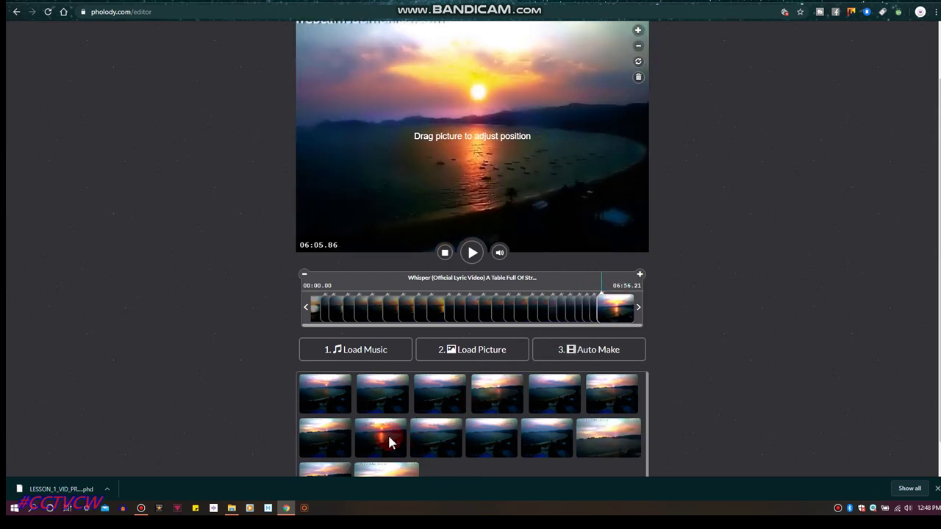
drag(387, 433, 642, 303)
drag(372, 441, 560, 377)
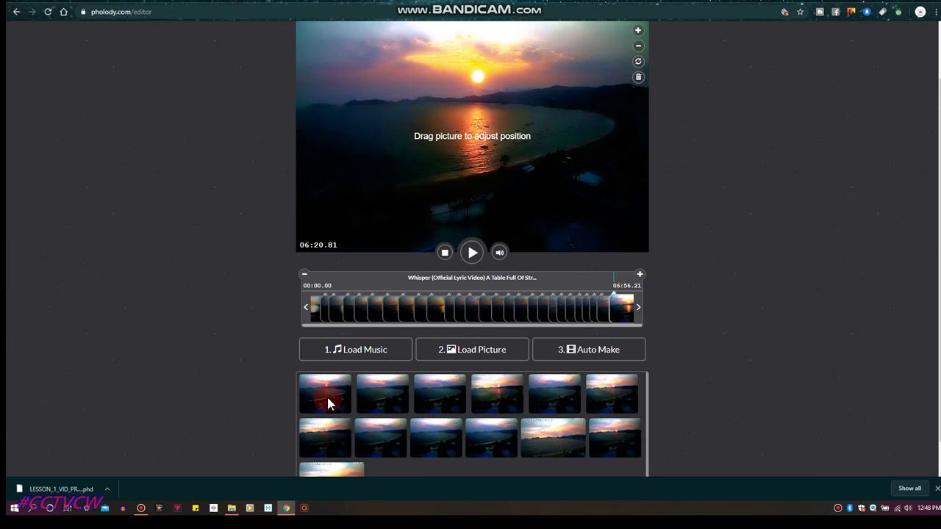
drag(327, 403, 631, 316)
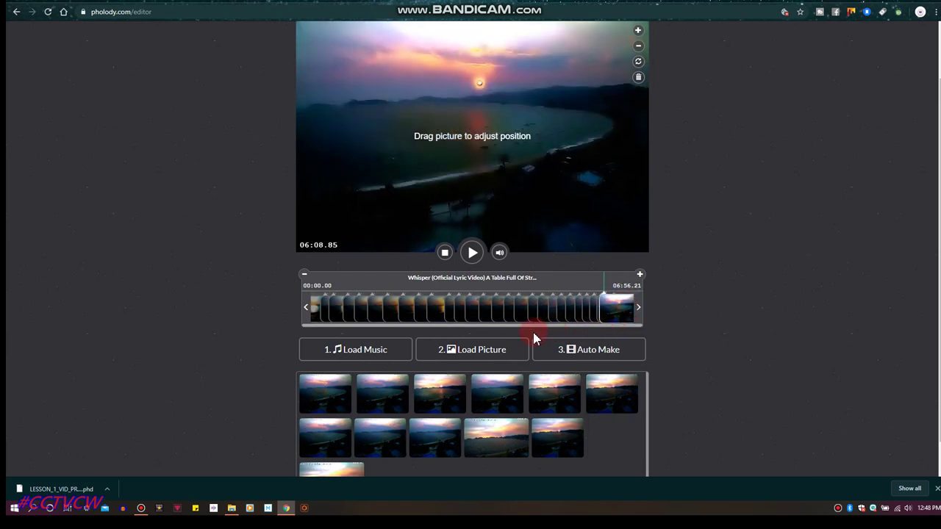
Zoom the timeline in three levels and return to select the first clip at 00:01.25.
scroll(426, 301, up, 1)
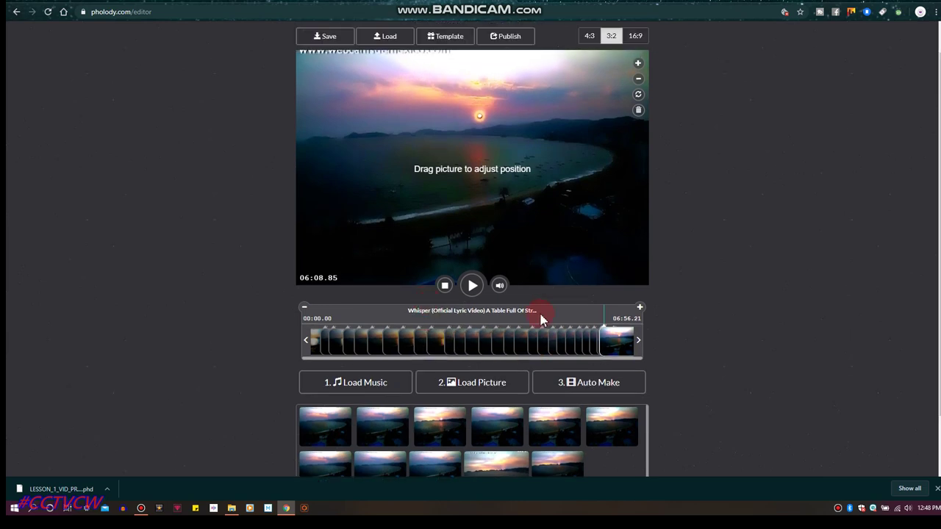
scroll(542, 316, down, 1)
scroll(751, 307, down, 1)
scroll(751, 308, up, 2)
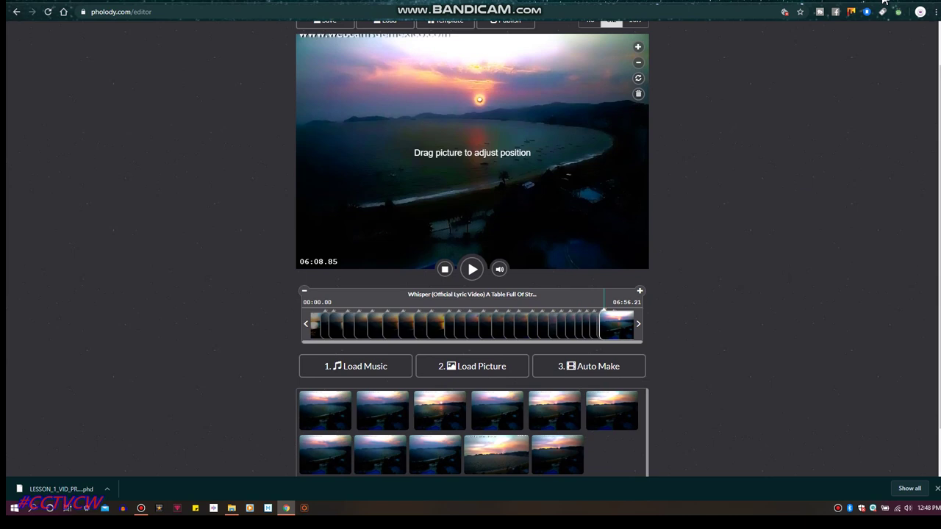
click(639, 291)
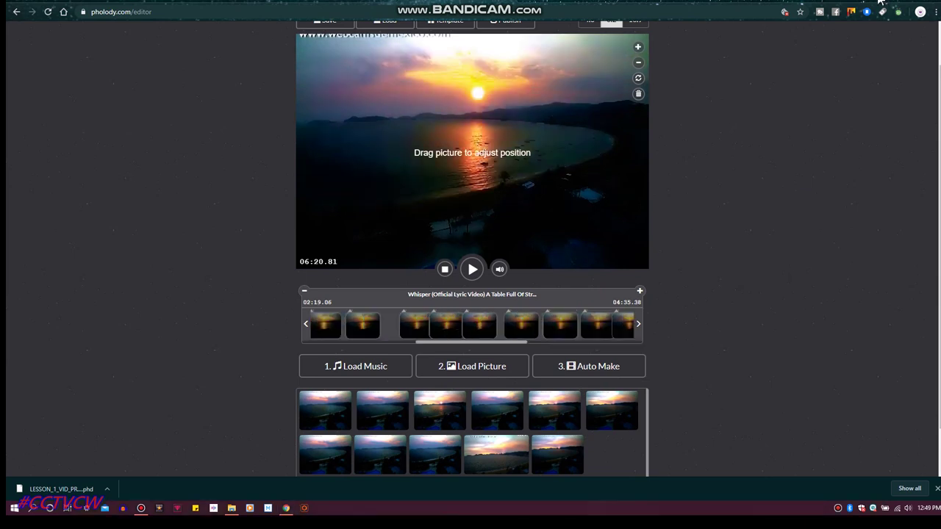
click(639, 291)
click(640, 292)
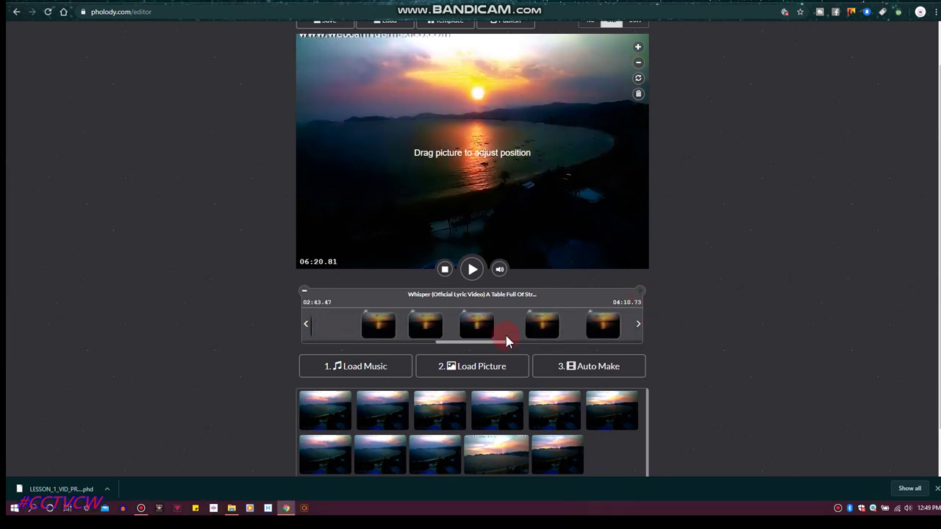
drag(497, 341, 298, 333)
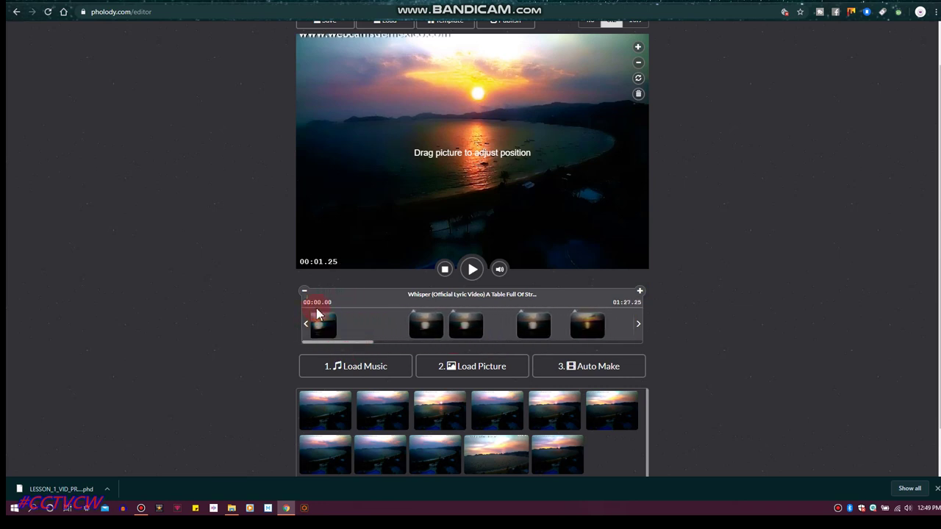
click(319, 318)
Give the first clip a Bloom animation that starts immediately, 1 second long, power 1.
double_click(321, 321)
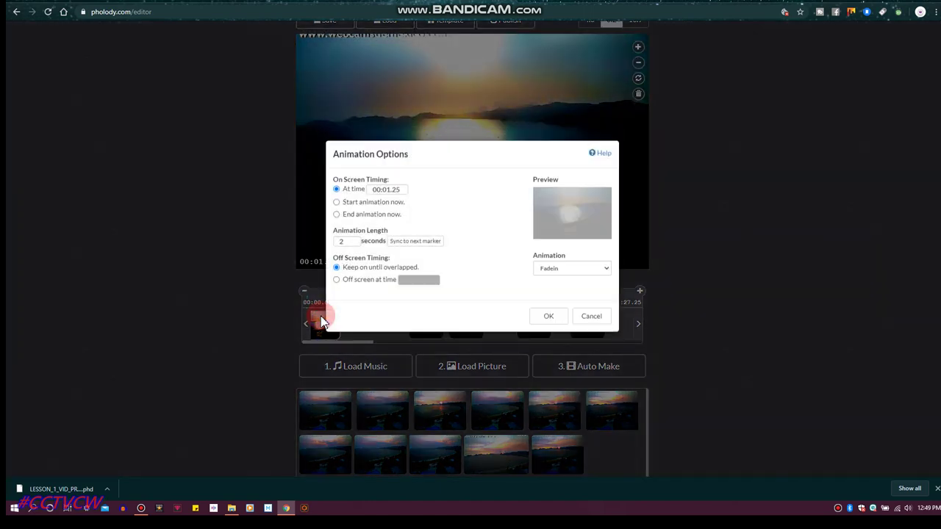
click(342, 253)
text(2)
double_click(341, 253)
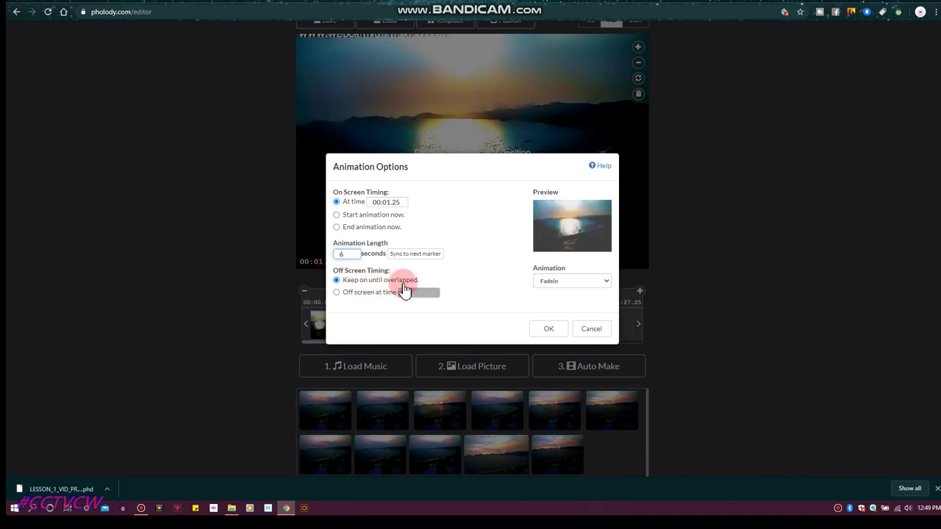
click(354, 206)
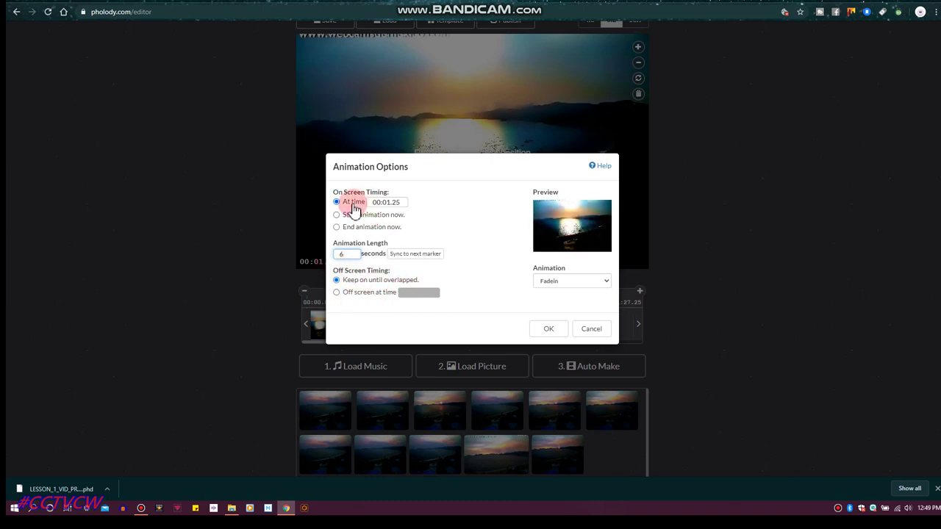
click(352, 214)
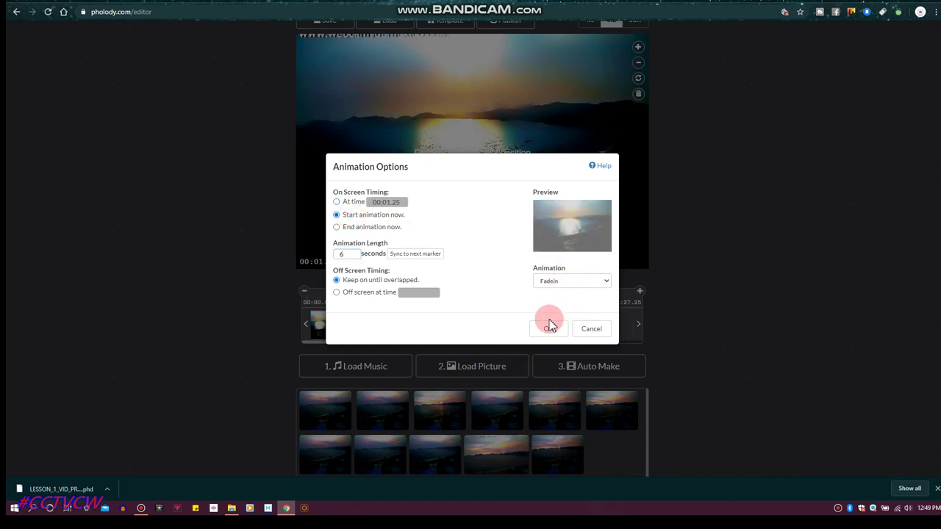
click(600, 280)
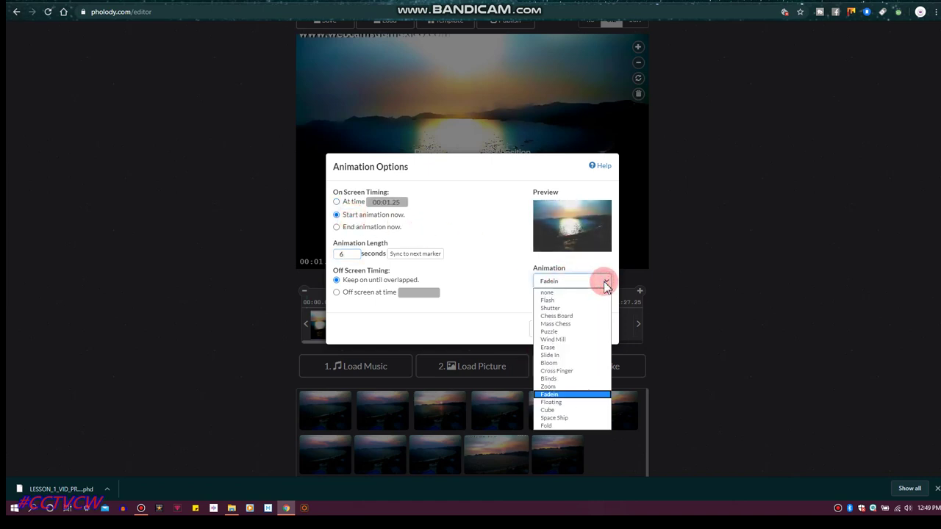
click(551, 362)
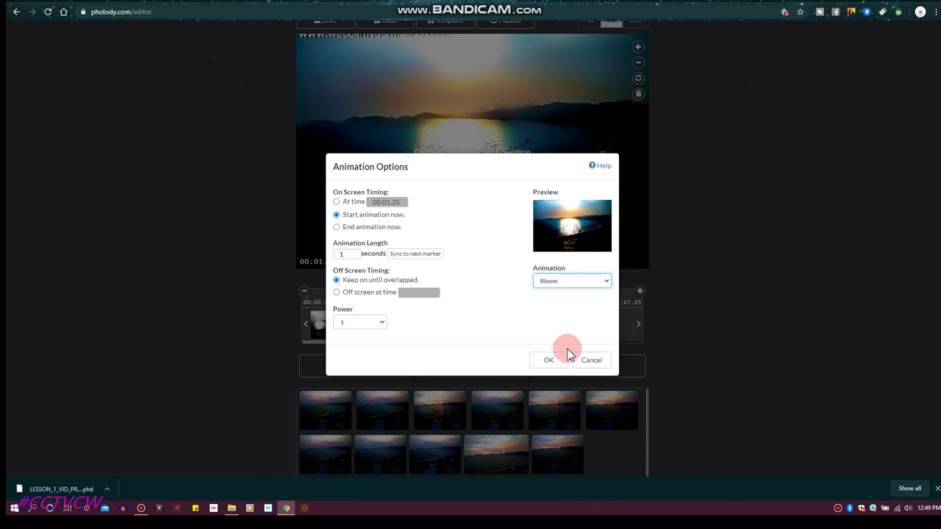
click(549, 362)
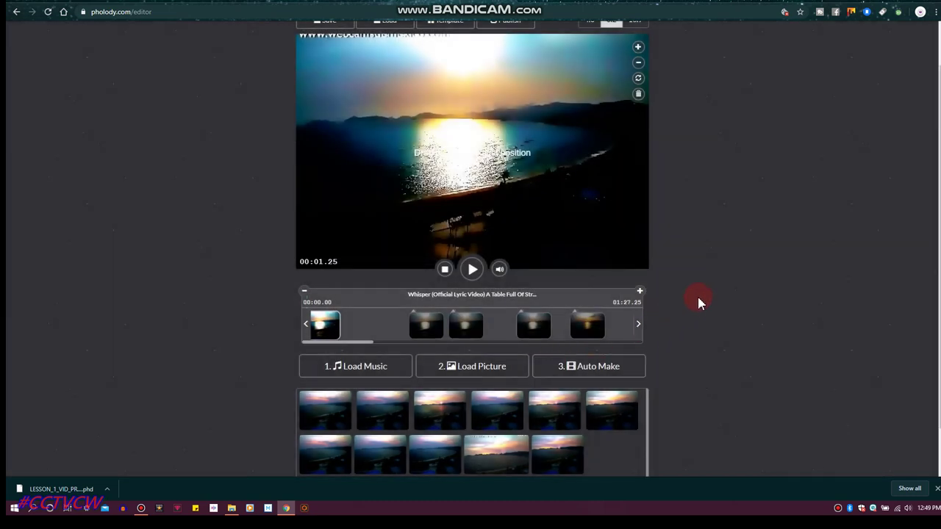
Pull the second through fifth clips earlier and preview the result.
drag(427, 332, 389, 335)
drag(450, 330, 442, 334)
drag(532, 329, 491, 330)
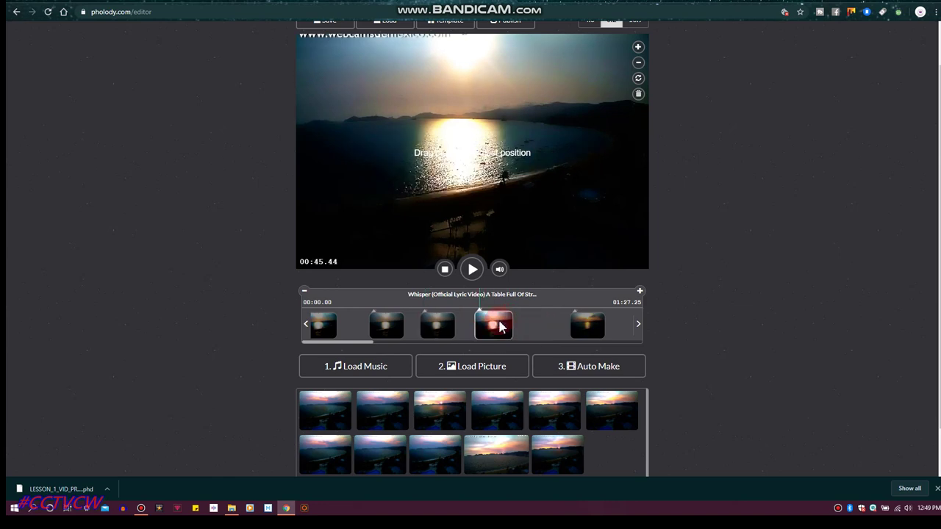
drag(591, 328, 544, 336)
click(475, 273)
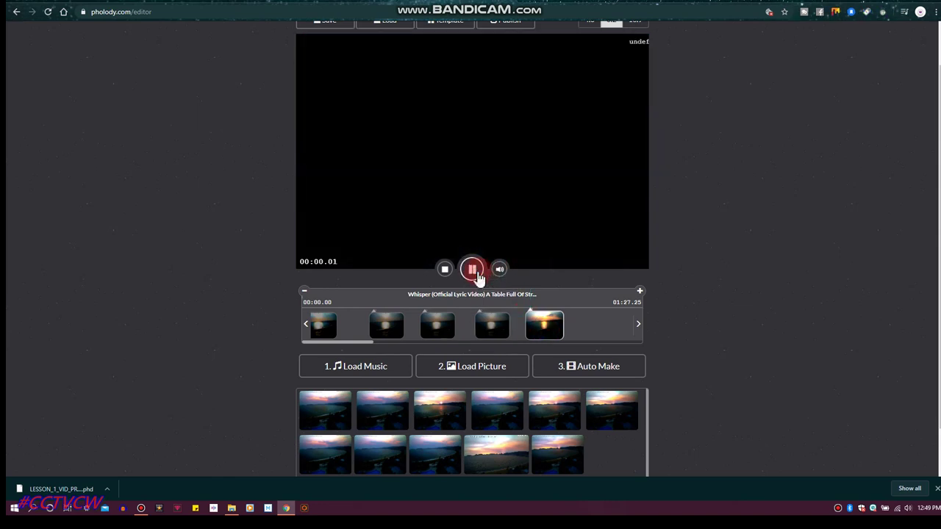
click(475, 272)
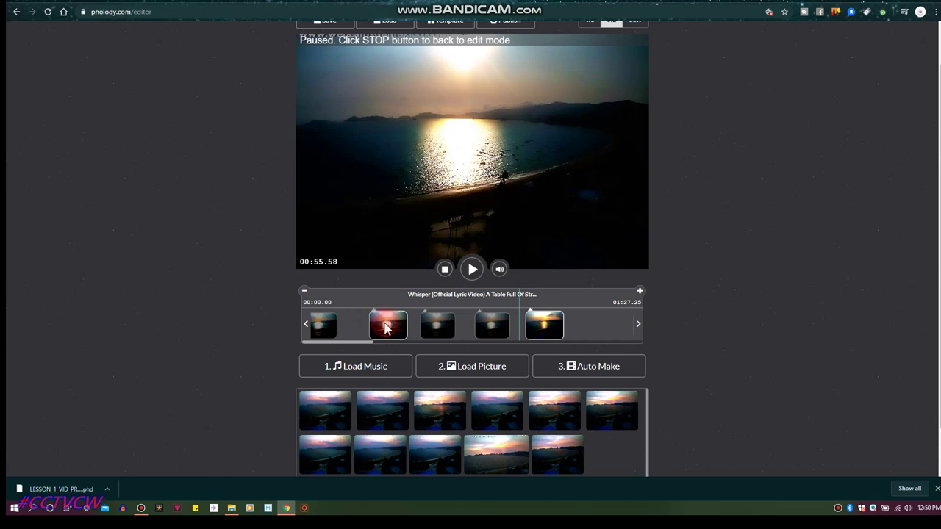
click(444, 269)
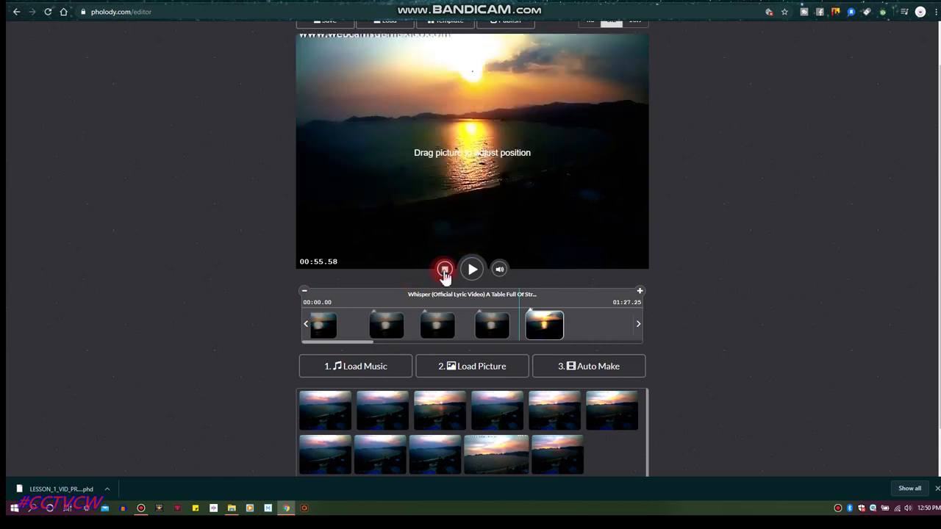
Tighten the clips so the second starts at 00:14.30, then pull in the next sunset clip.
click(383, 321)
drag(383, 321, 367, 321)
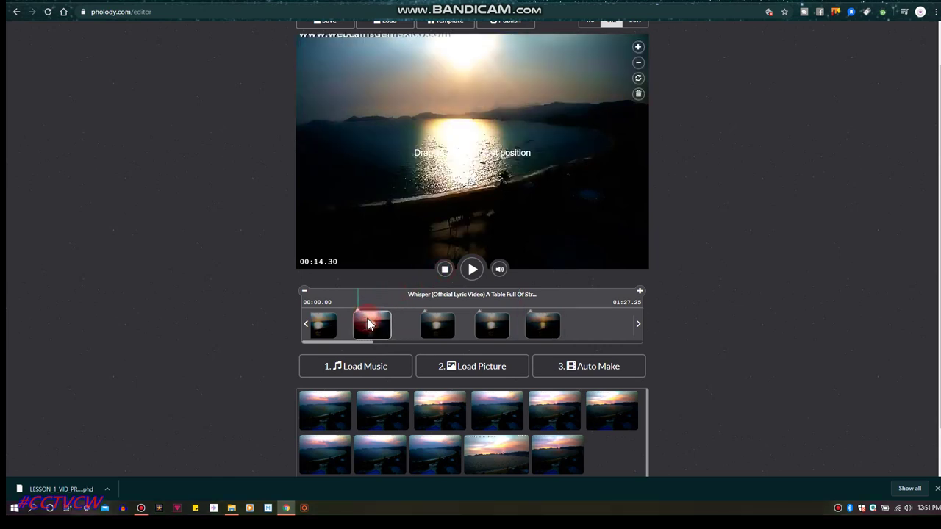
drag(438, 322, 418, 321)
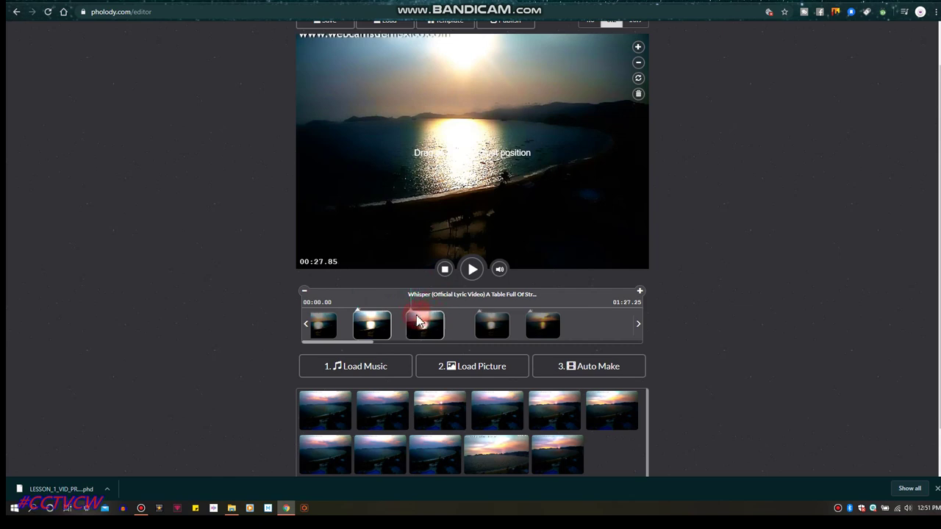
drag(490, 321, 443, 321)
click(527, 324)
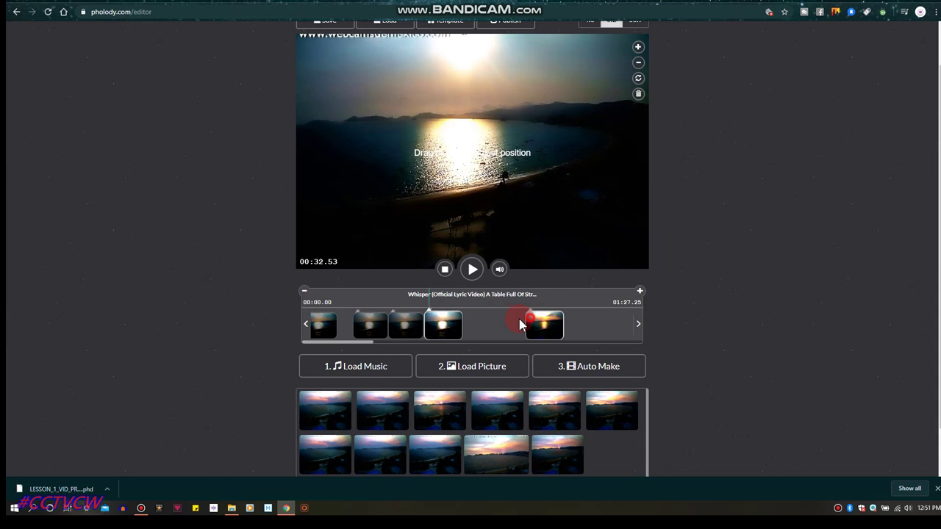
drag(519, 324, 468, 338)
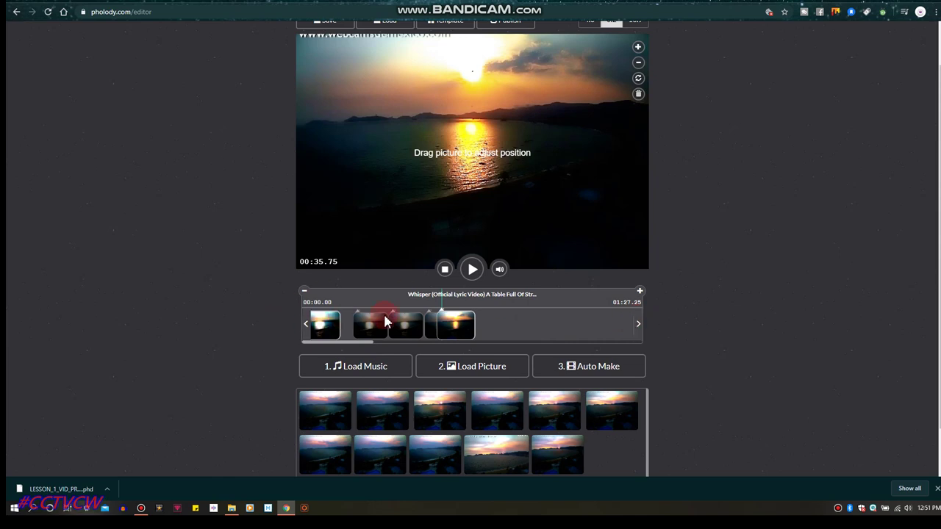
click(303, 293)
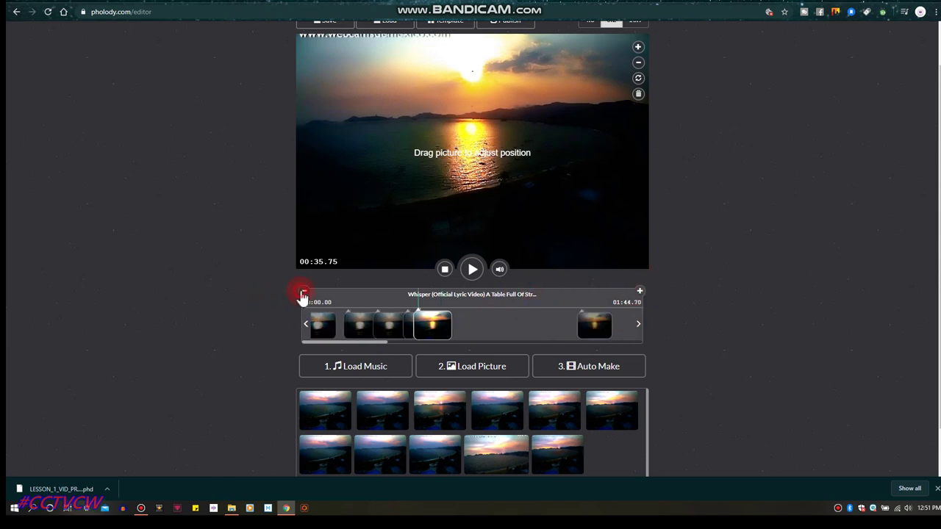
click(303, 294)
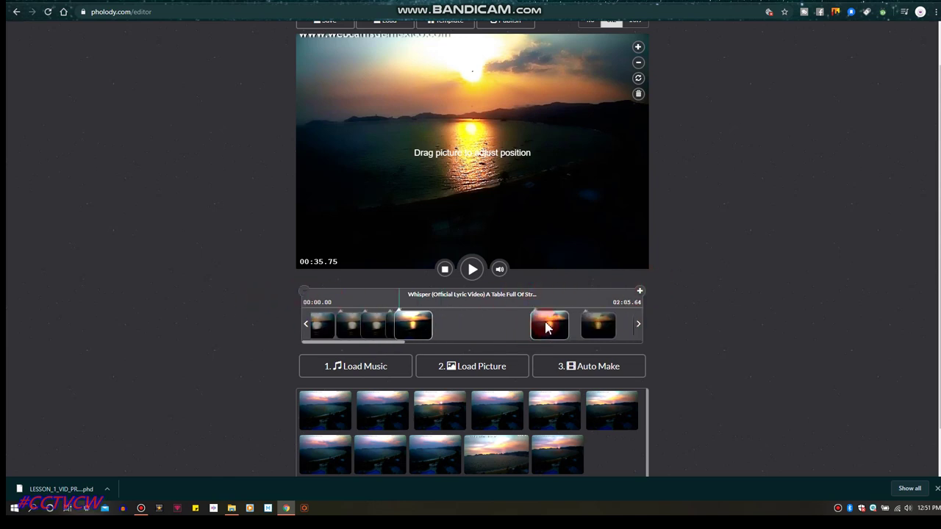
drag(546, 328, 441, 329)
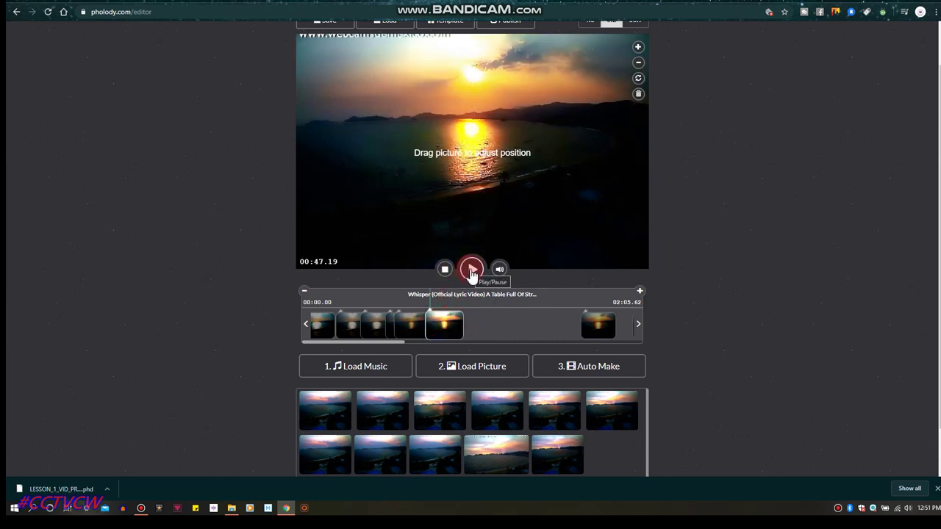
Pull the far-right sunset clips into the opening cluster, the latest now at about 00:54.37.
click(472, 269)
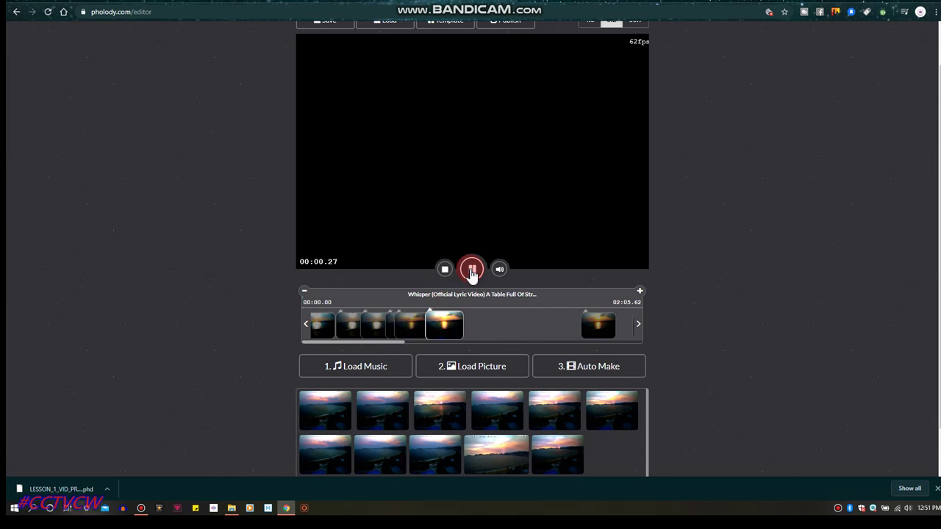
click(472, 269)
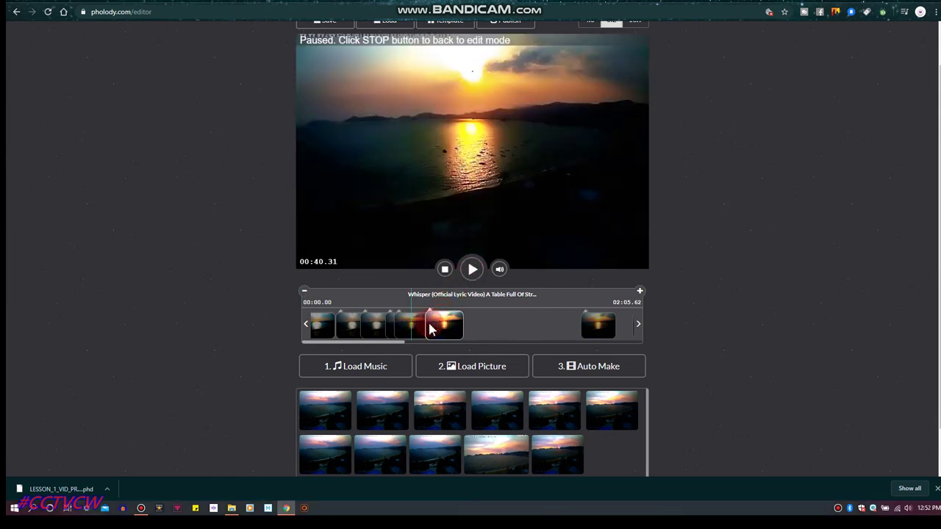
click(444, 269)
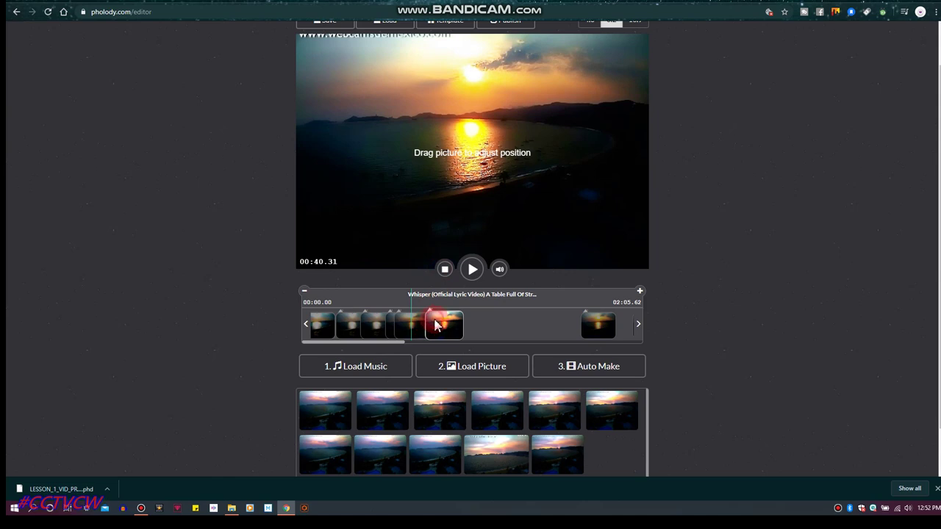
drag(436, 326, 423, 323)
click(591, 321)
drag(592, 321, 432, 334)
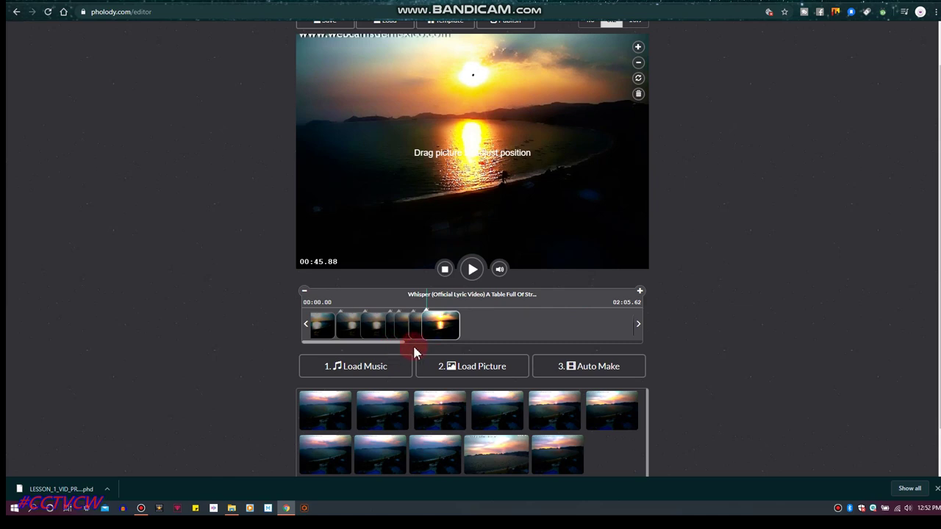
drag(390, 342, 413, 343)
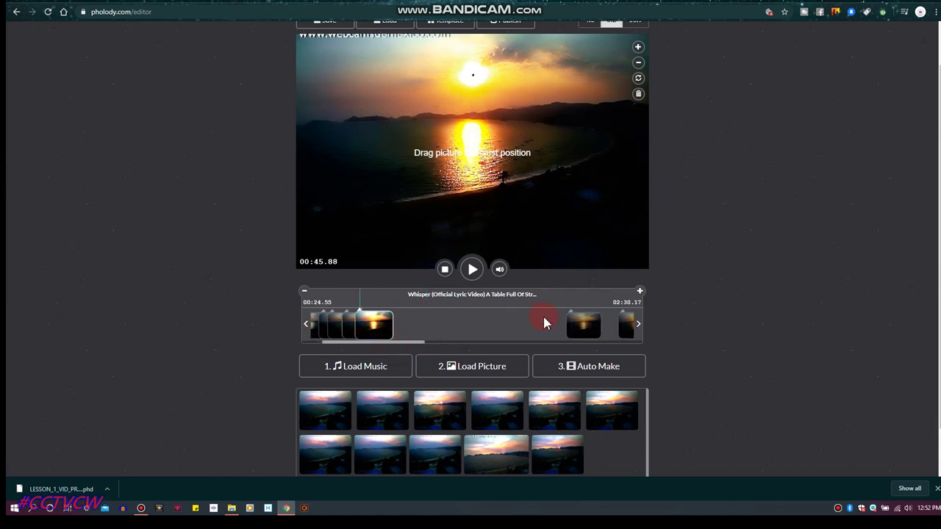
click(579, 331)
drag(575, 331, 378, 327)
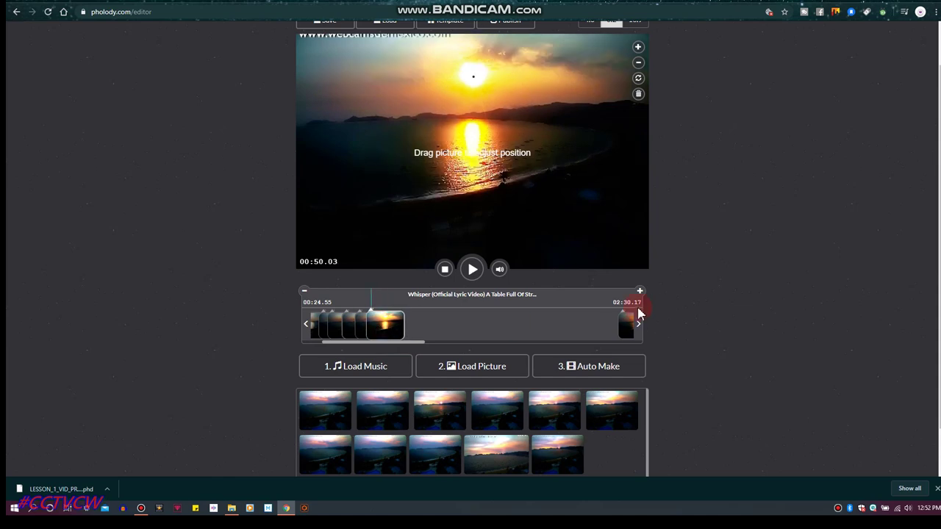
drag(627, 325, 441, 327)
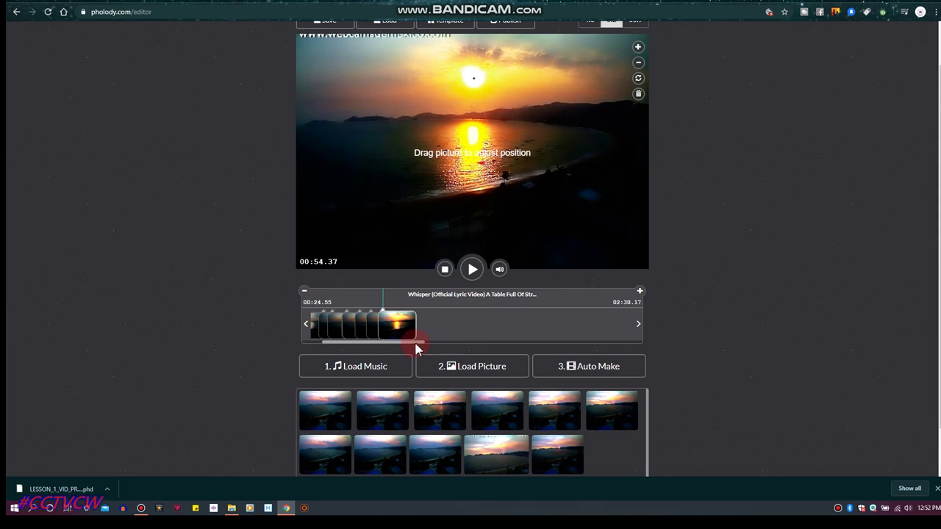
Zoom the timeline out and pull the first outlying sunset clips into the stack.
click(304, 293)
click(304, 292)
click(305, 292)
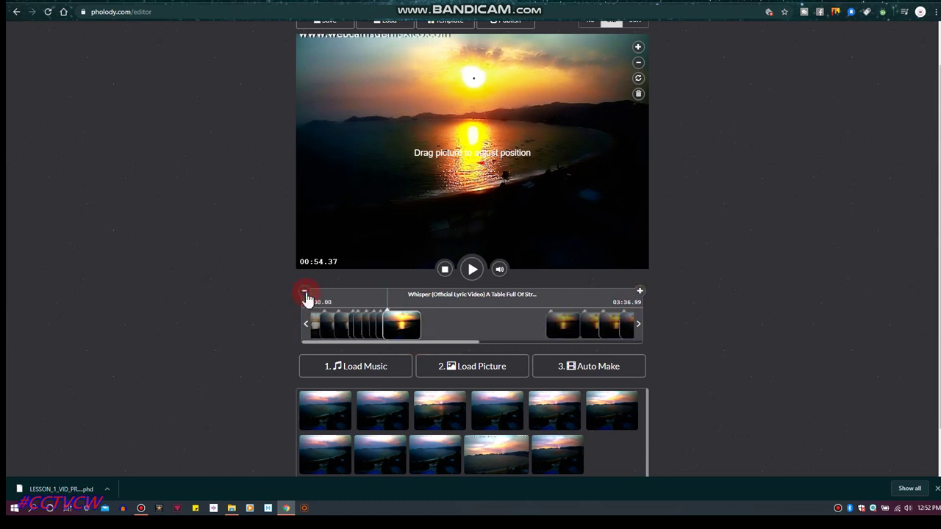
drag(557, 326, 406, 331)
drag(580, 315, 425, 323)
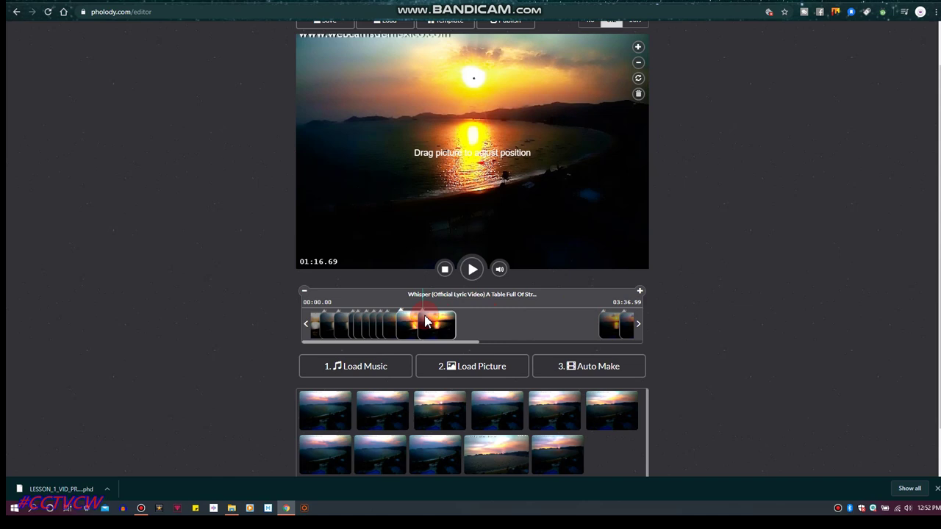
click(609, 322)
drag(607, 324, 441, 319)
click(623, 327)
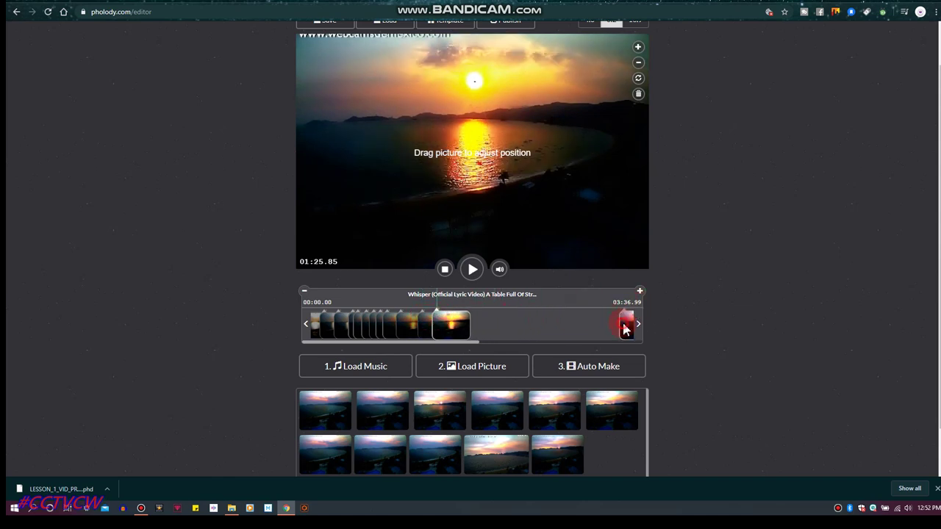
drag(624, 327, 477, 343)
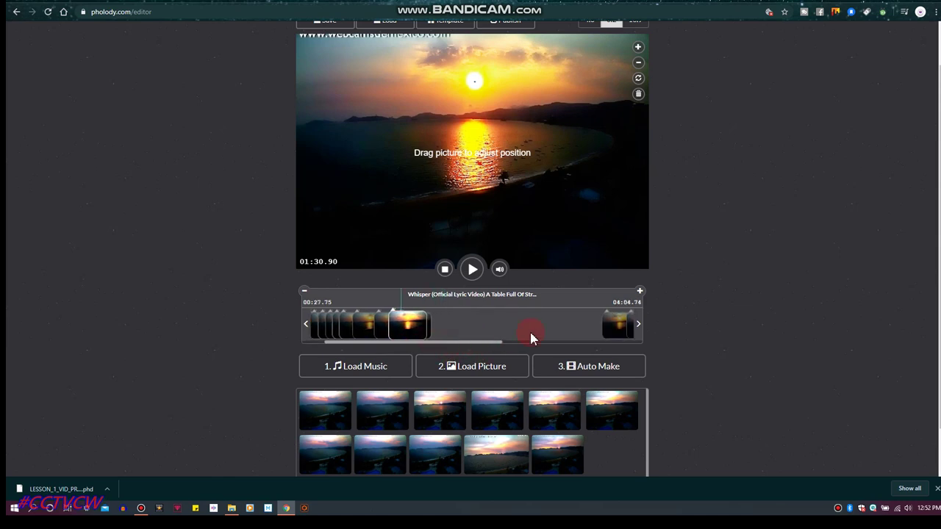
drag(409, 315, 514, 347)
Bring the remaining far-end clips onto the stack's end, the latest landing at 02:49.99.
drag(601, 328, 416, 325)
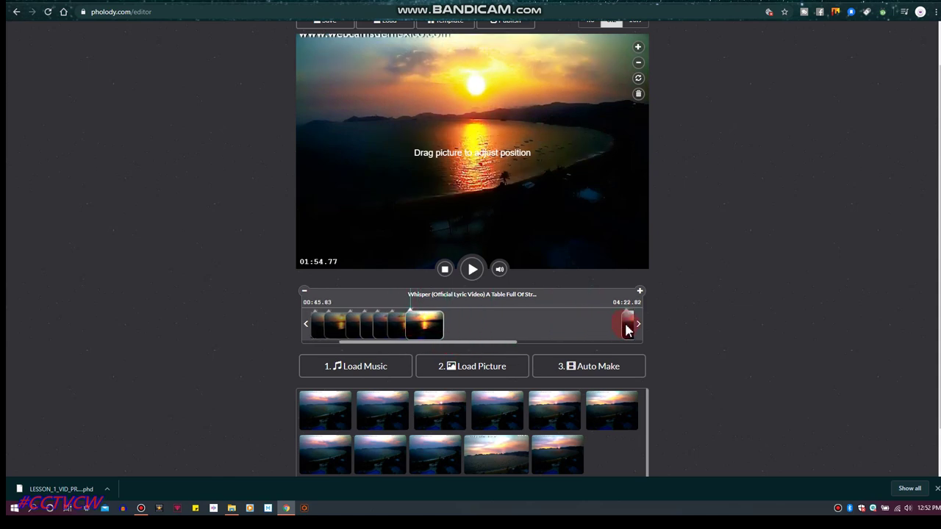
drag(627, 331, 547, 338)
drag(604, 335, 388, 337)
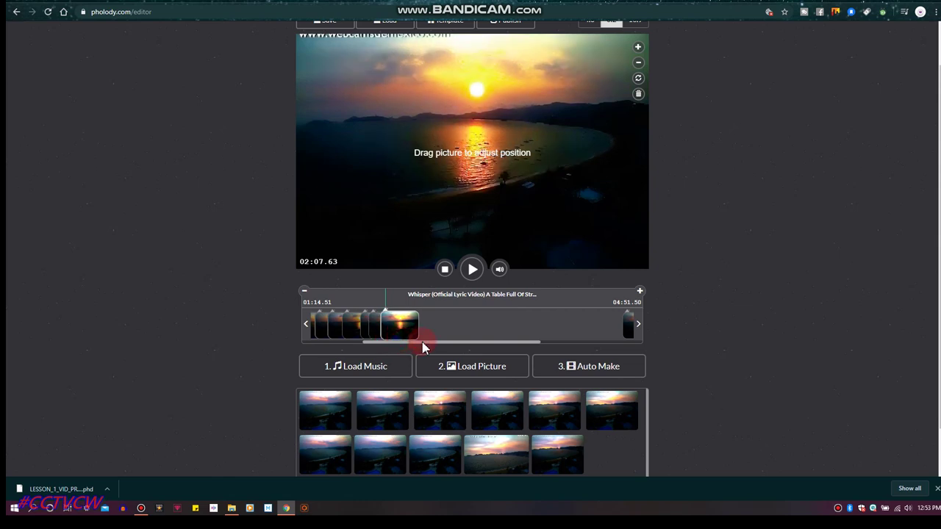
drag(423, 343, 452, 346)
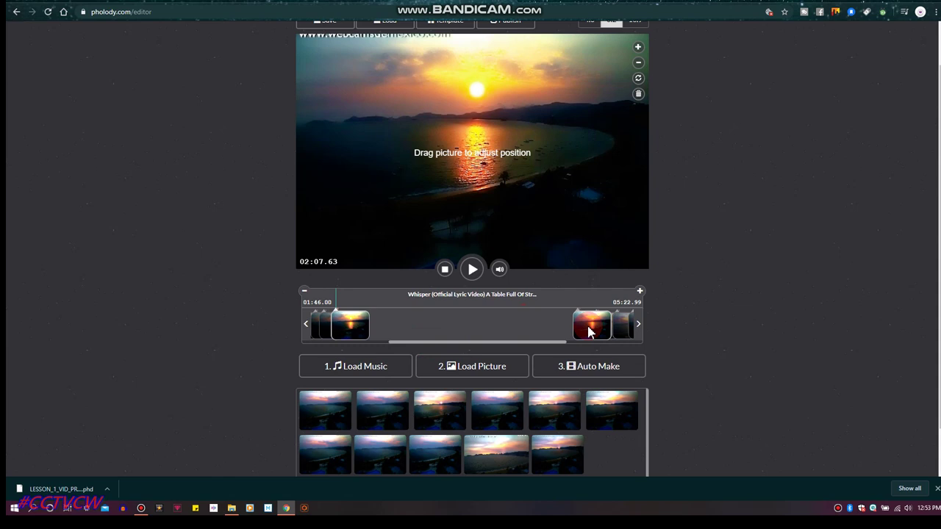
drag(589, 333, 373, 334)
click(469, 339)
drag(592, 327, 375, 329)
click(584, 314)
drag(618, 326, 398, 336)
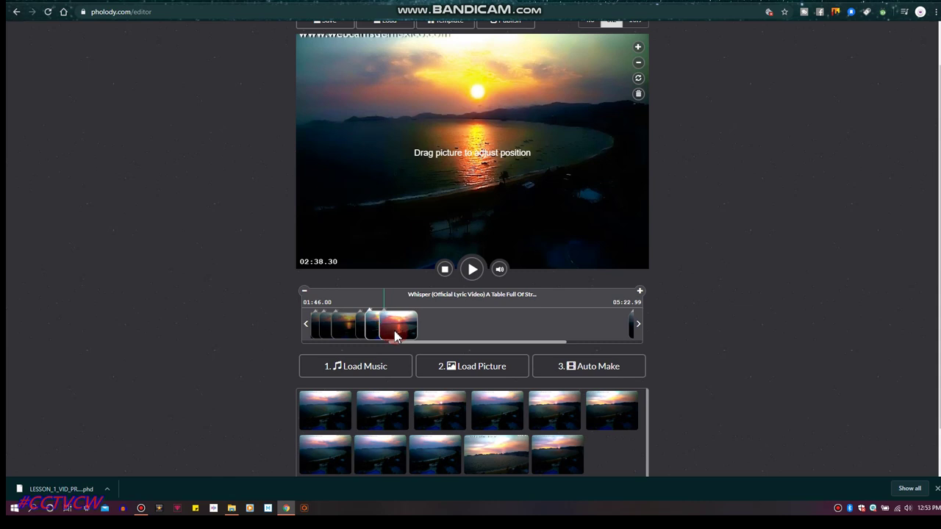
click(484, 340)
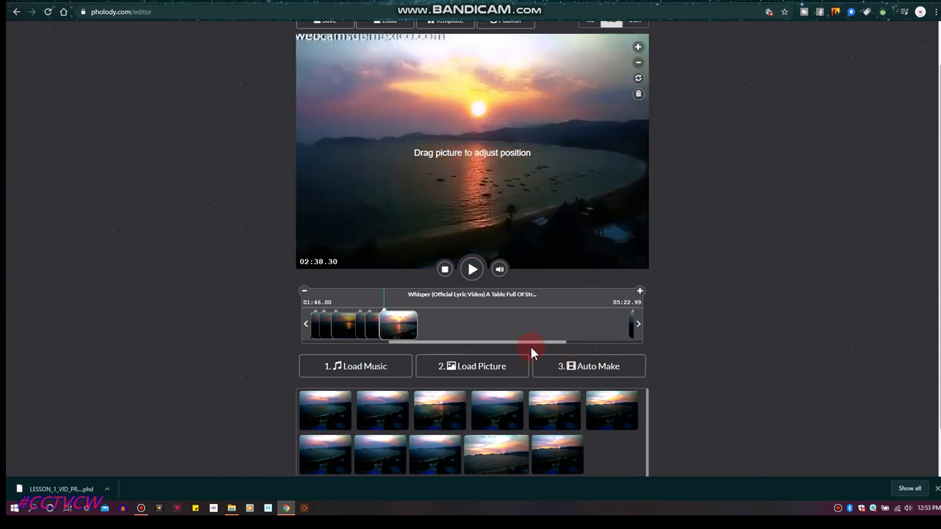
drag(531, 347, 552, 354)
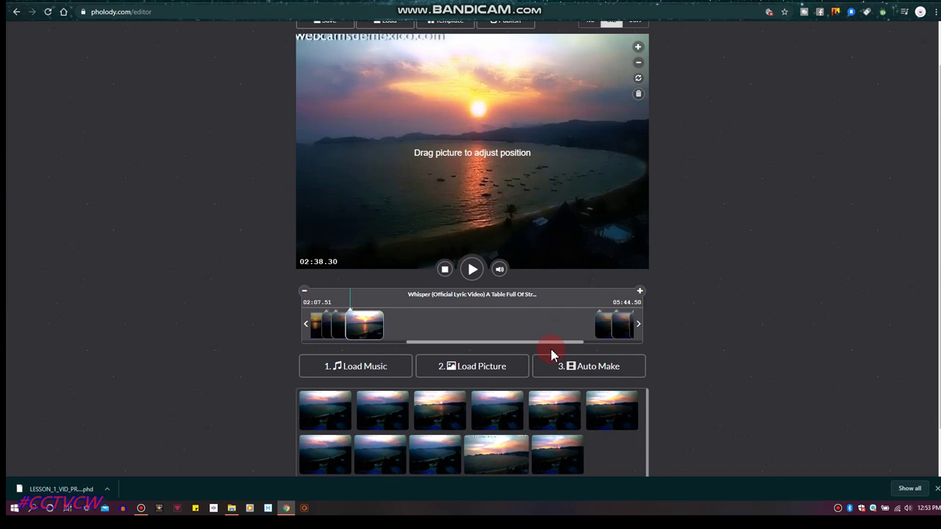
drag(604, 331, 379, 317)
Lengthen the 02:49.99 clip's Fadein from 2 to 6 seconds.
double_click(379, 317)
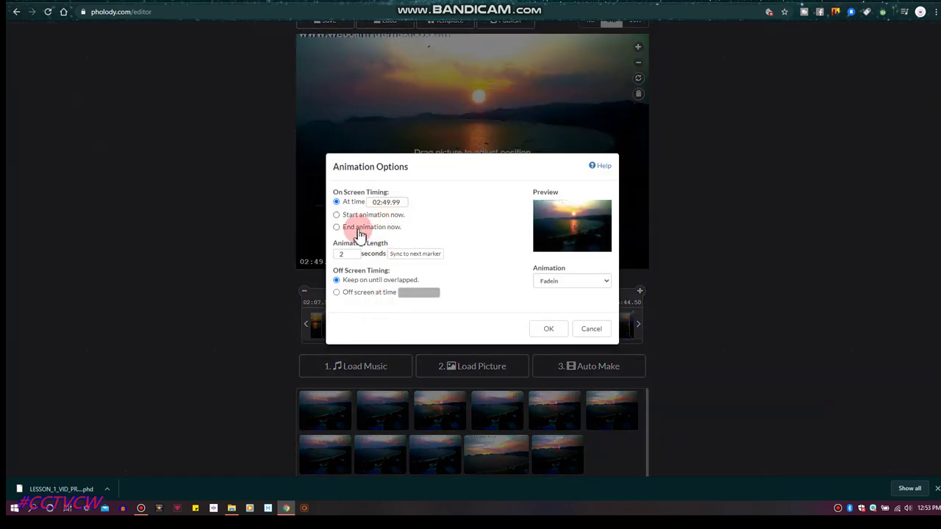
double_click(342, 253)
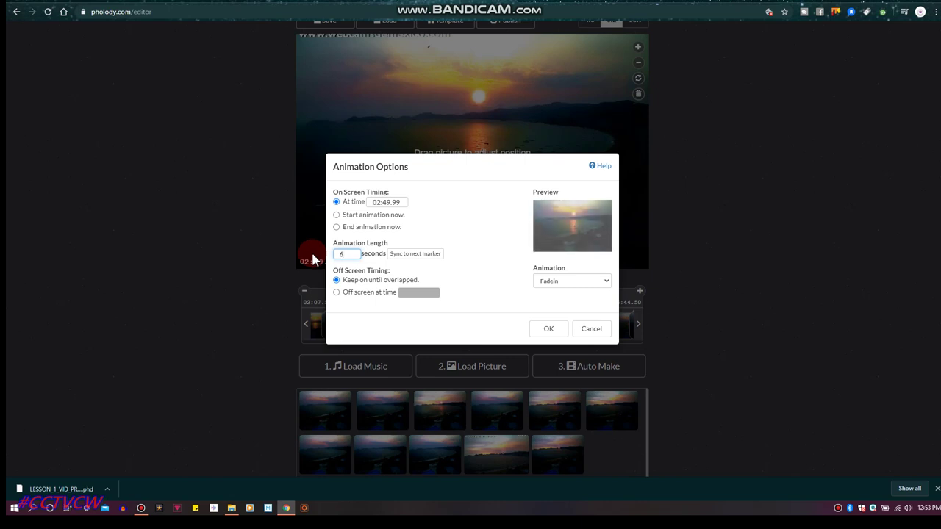
click(399, 228)
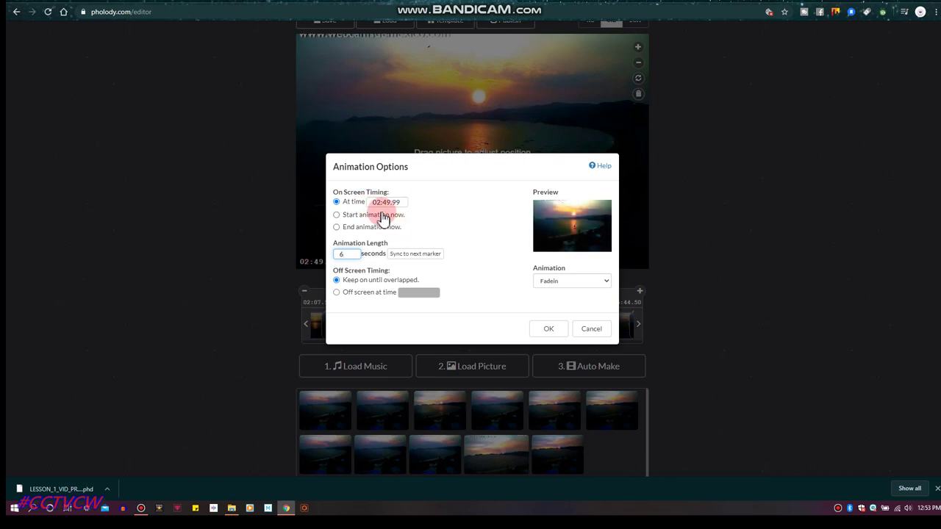
click(552, 329)
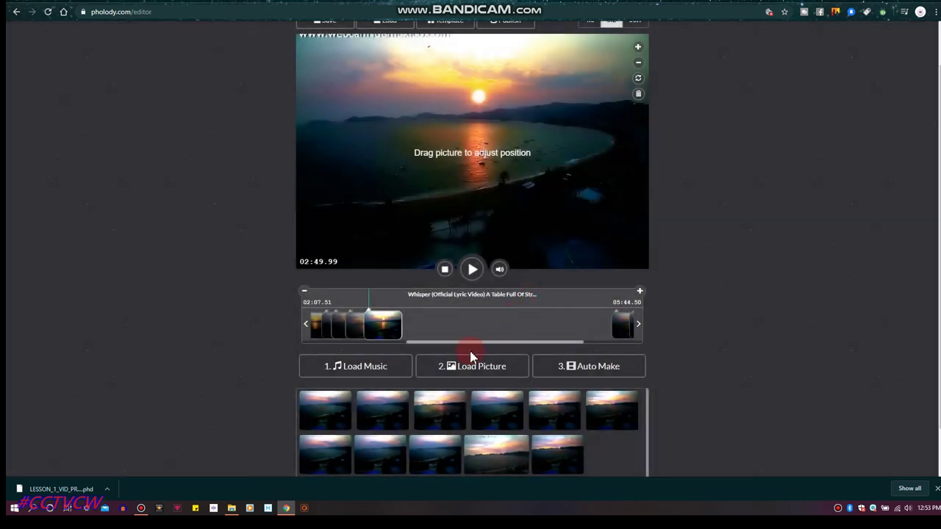
Zoom into the 02:49.99 picture and shift it down to reveal its top.
click(387, 331)
click(637, 48)
click(416, 224)
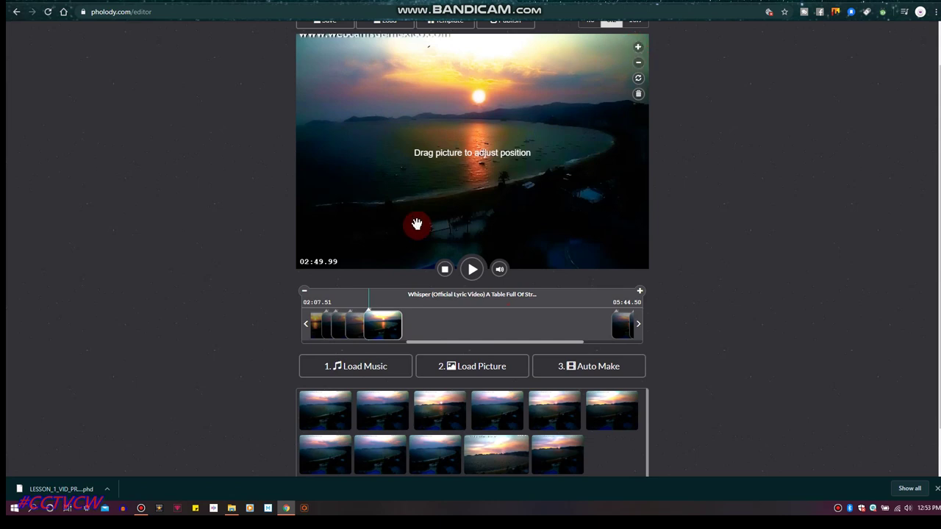
click(373, 310)
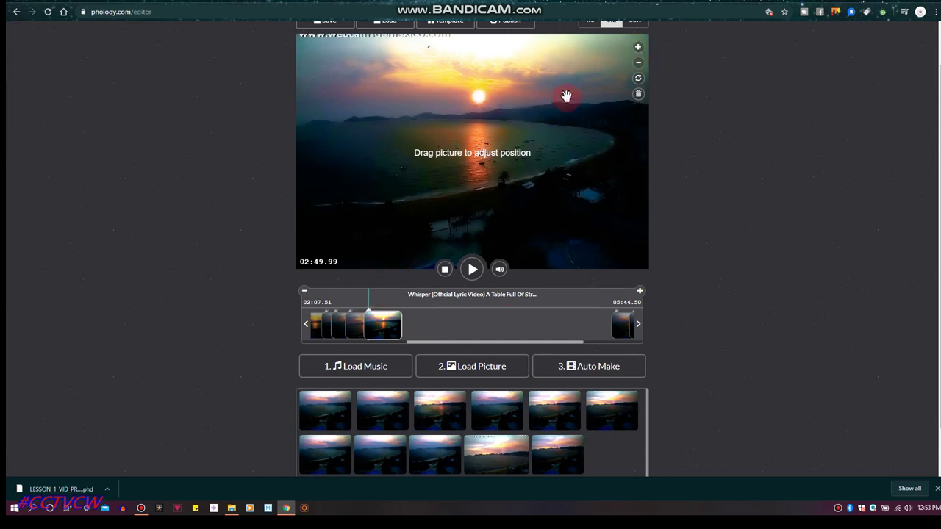
click(638, 48)
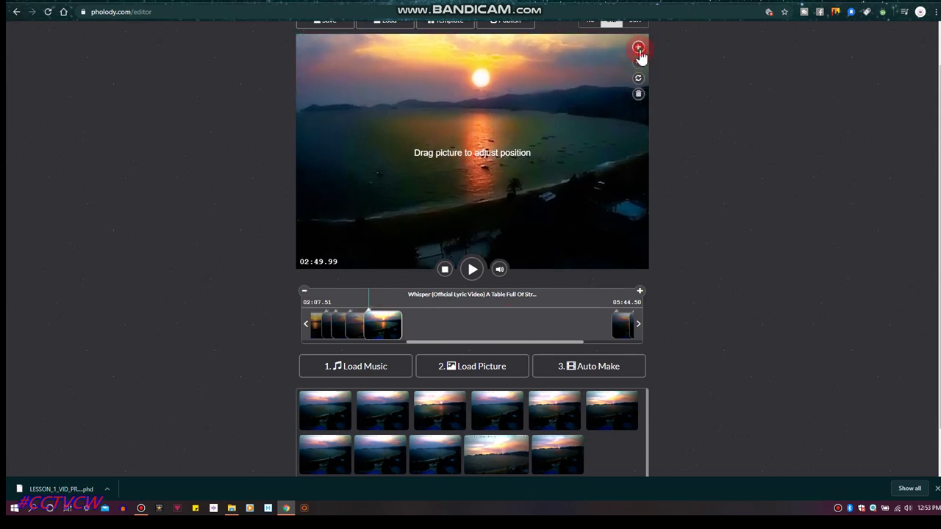
drag(517, 90, 505, 178)
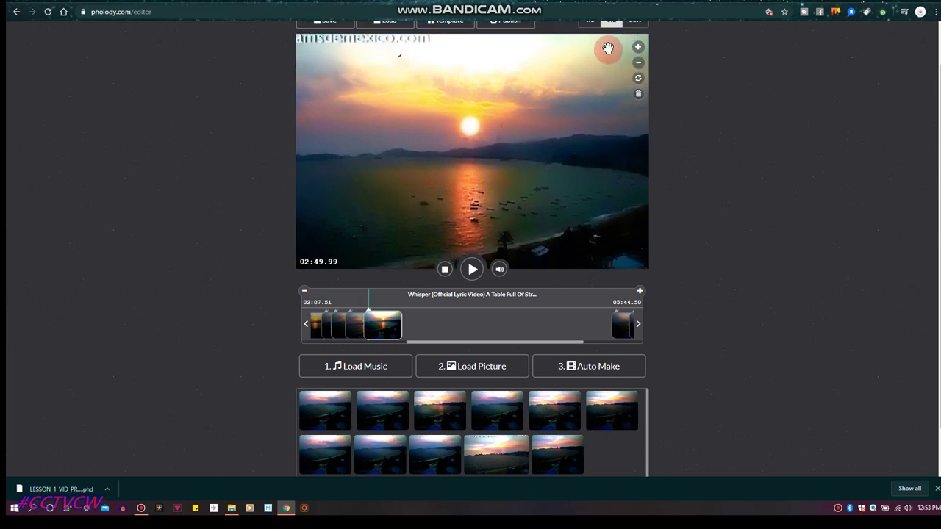
click(637, 48)
drag(527, 115, 526, 149)
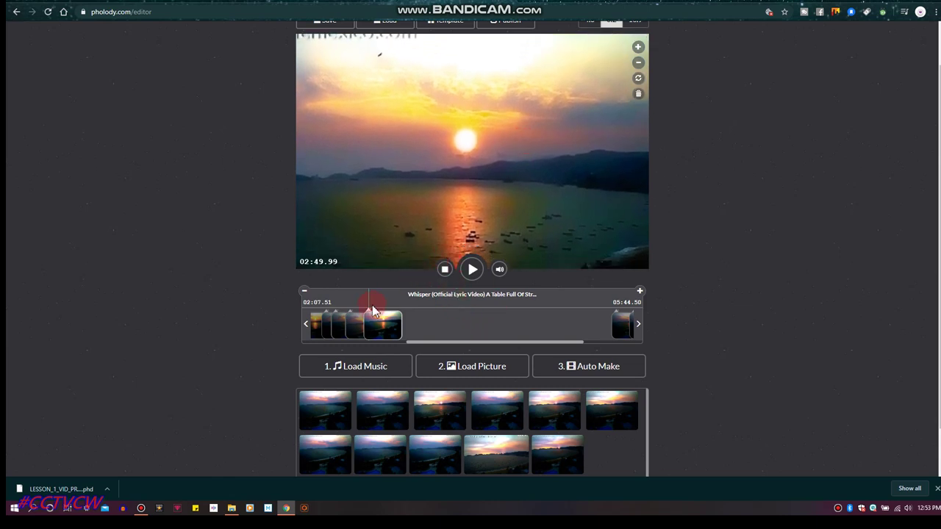
Compare with the 02:38.30 clip, nudge the picture right, and move the last clip to about 02:57.32.
click(360, 321)
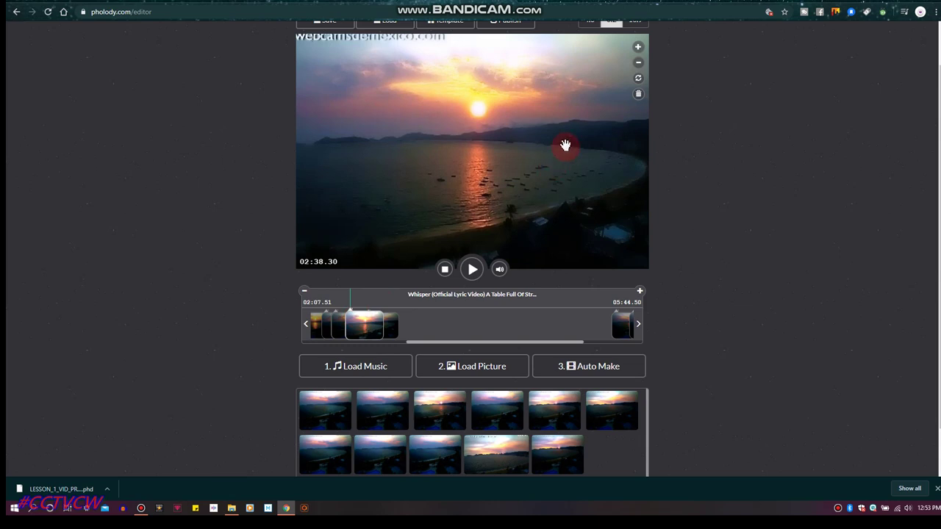
click(375, 321)
click(385, 324)
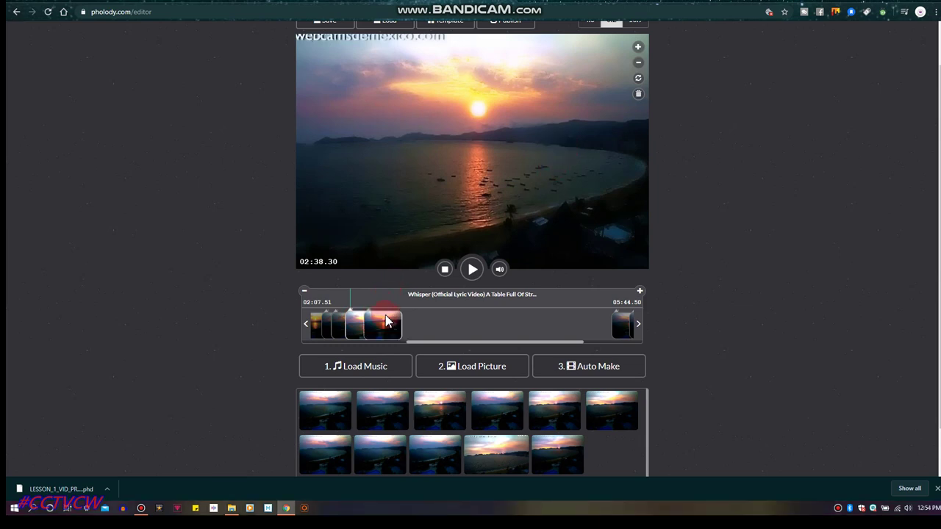
drag(464, 218, 484, 223)
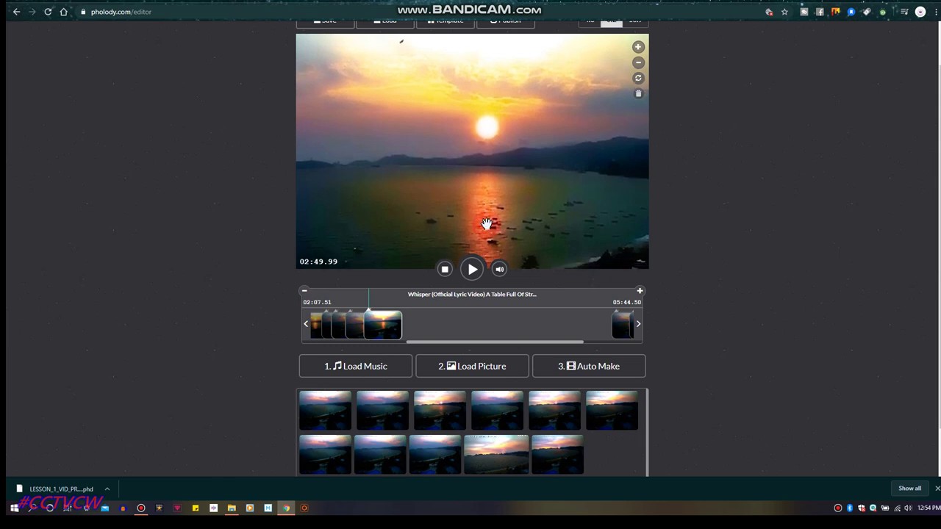
click(397, 235)
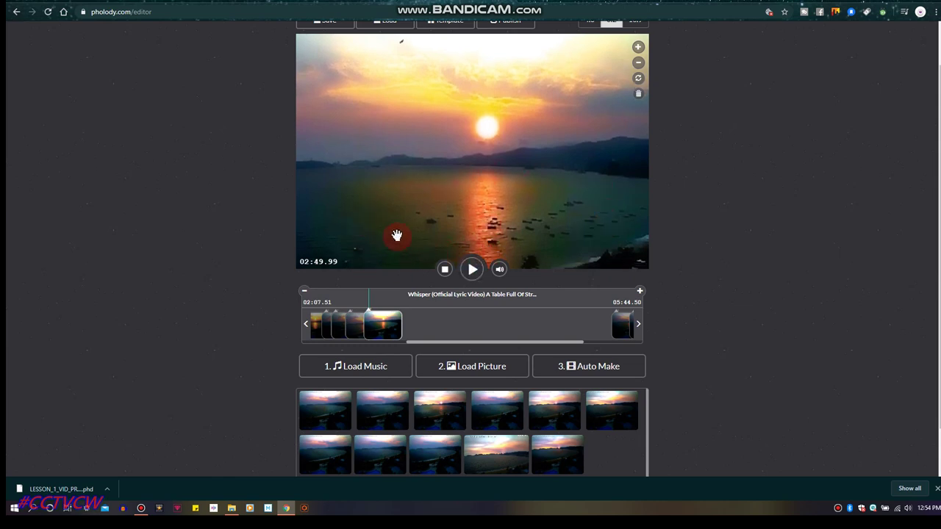
click(555, 414)
click(617, 324)
drag(619, 331, 383, 328)
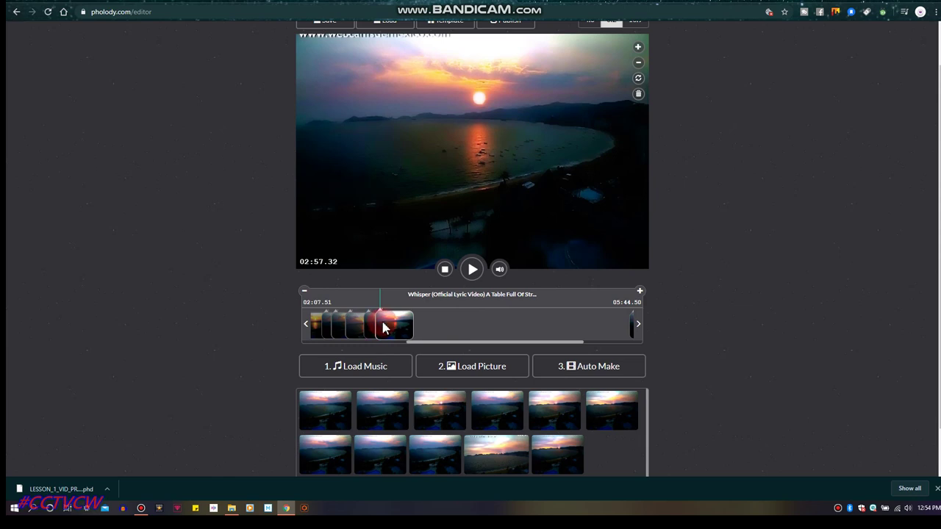
Zoom into the 02:57.32 sunset picture by four zoom-in steps.
click(638, 48)
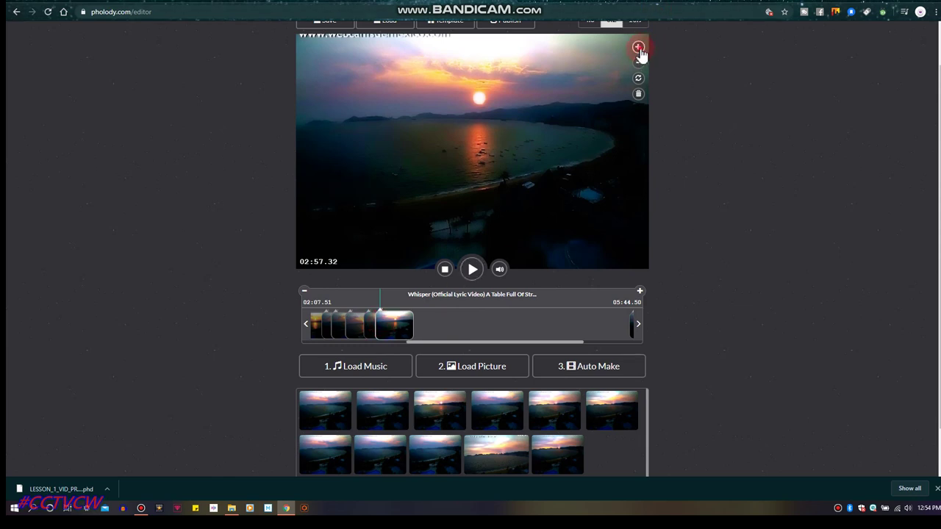
click(638, 47)
click(638, 47)
click(638, 47)
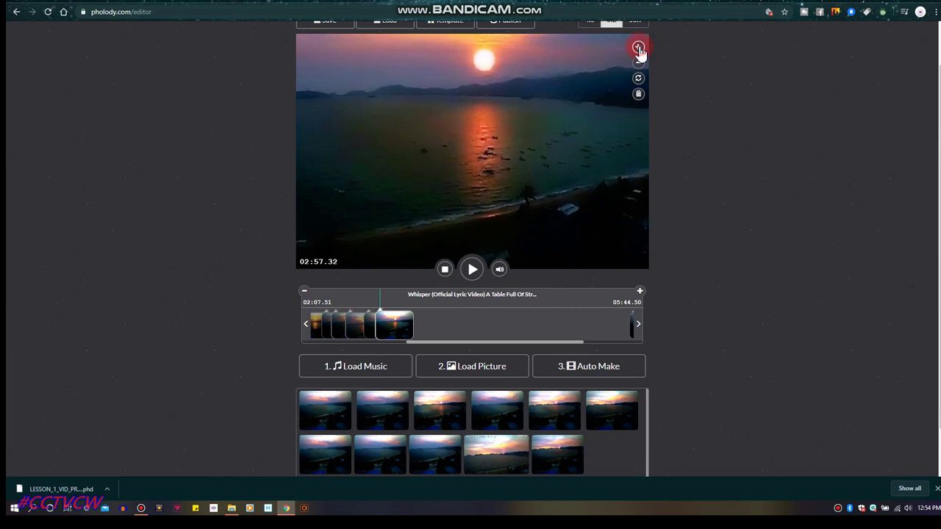
Check the 02:49.99 picture, then reselect the 02:57.32 clip.
click(372, 321)
click(372, 320)
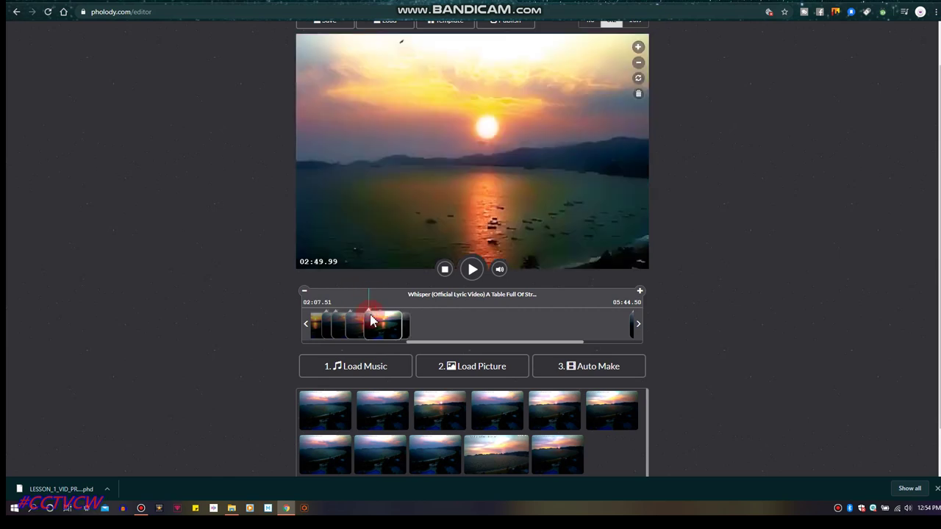
click(517, 195)
click(410, 319)
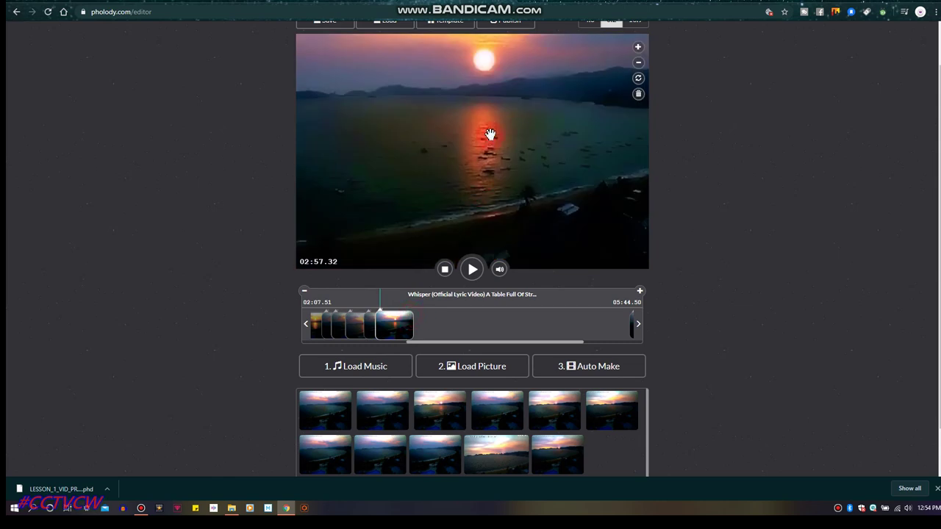
Shift the picture down and left and zoom slightly, so the sun sits upper middle.
drag(490, 136, 491, 198)
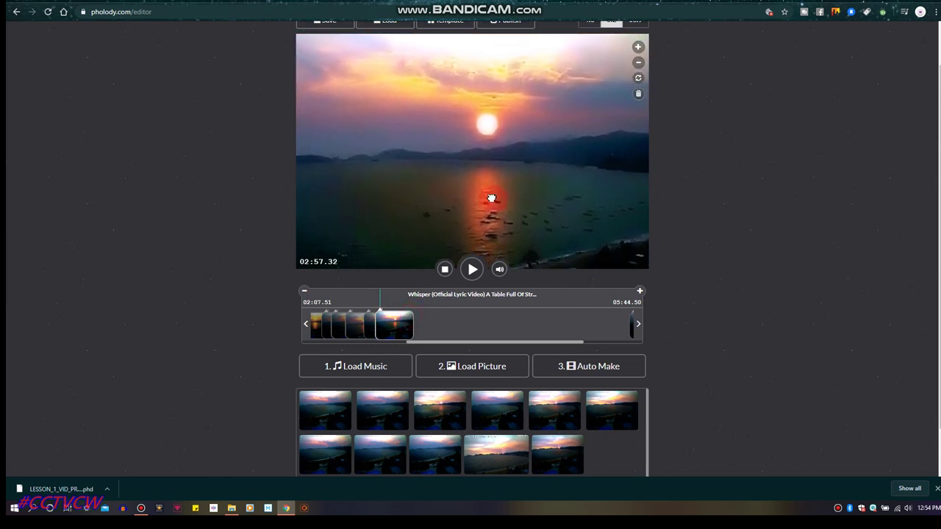
drag(388, 295, 409, 323)
click(373, 321)
click(643, 44)
drag(552, 84, 536, 116)
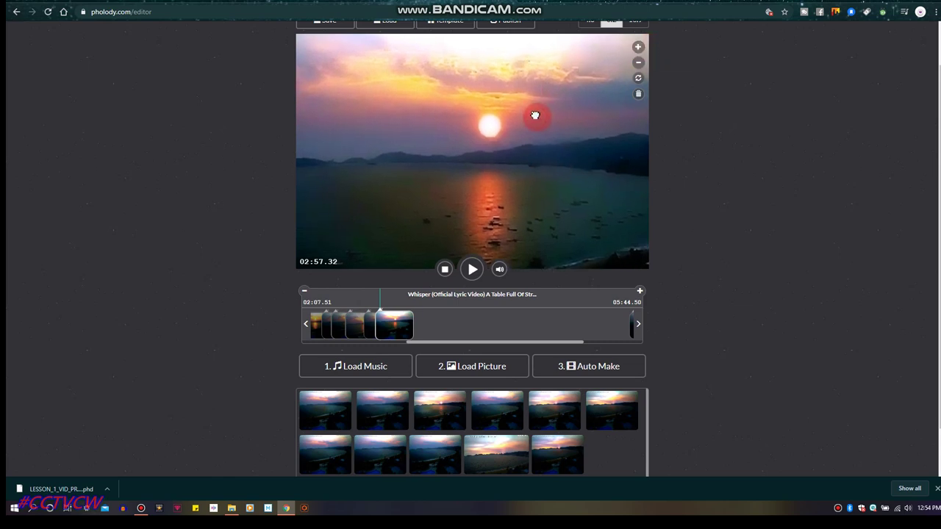